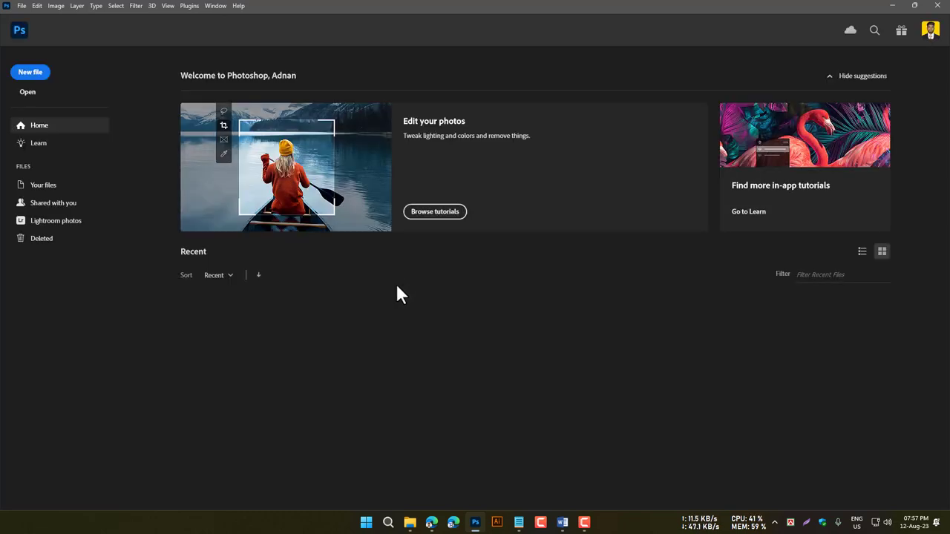
pyautogui.click(245, 362)
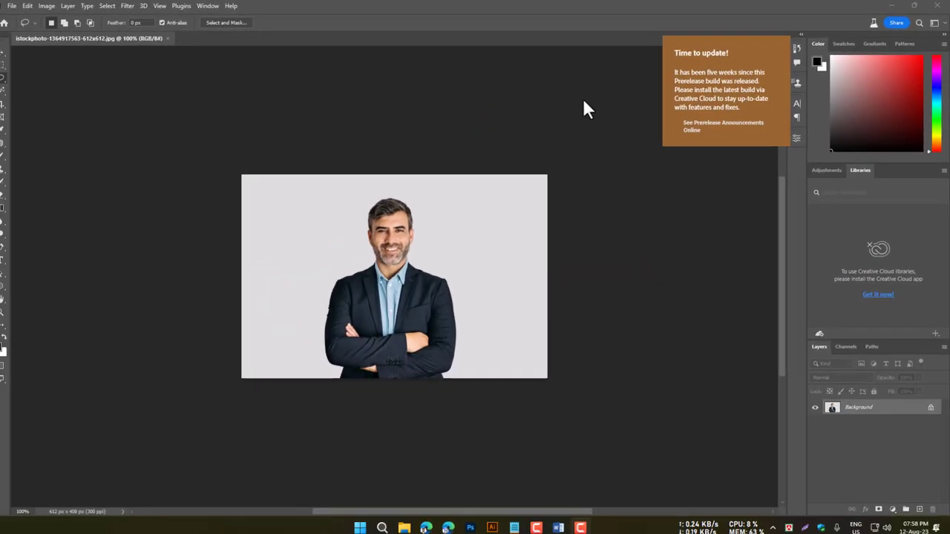
pyautogui.click(903, 6)
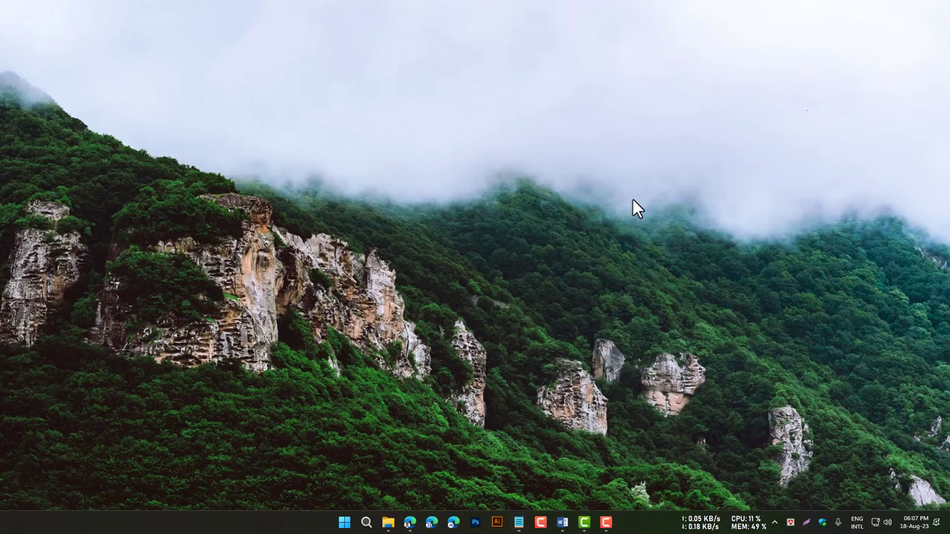
# - Switch to File Explorer and open the folder C:\Program Files\Adobe\Adobe Photoshop 2023
pyautogui.click(389, 524)
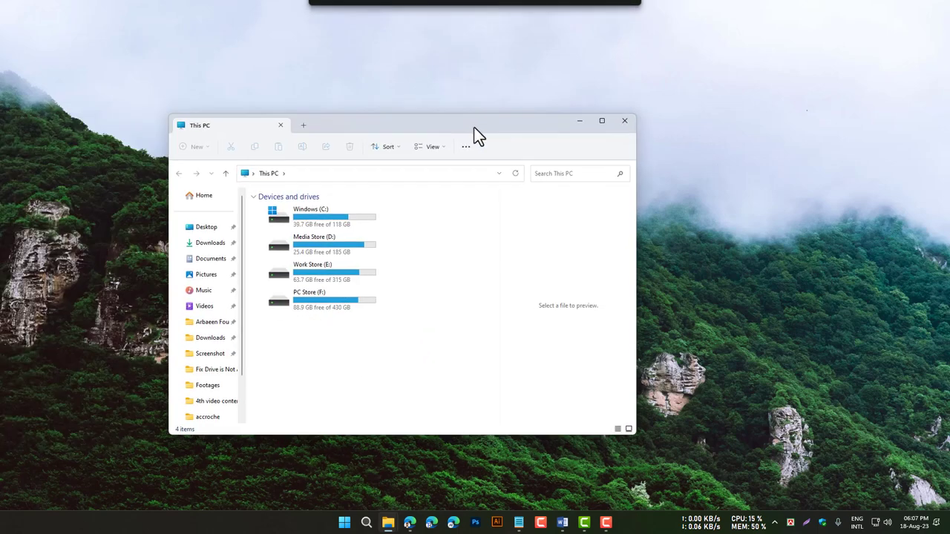
pyautogui.moveTo(474, 128); pyautogui.dragTo(511, 117)
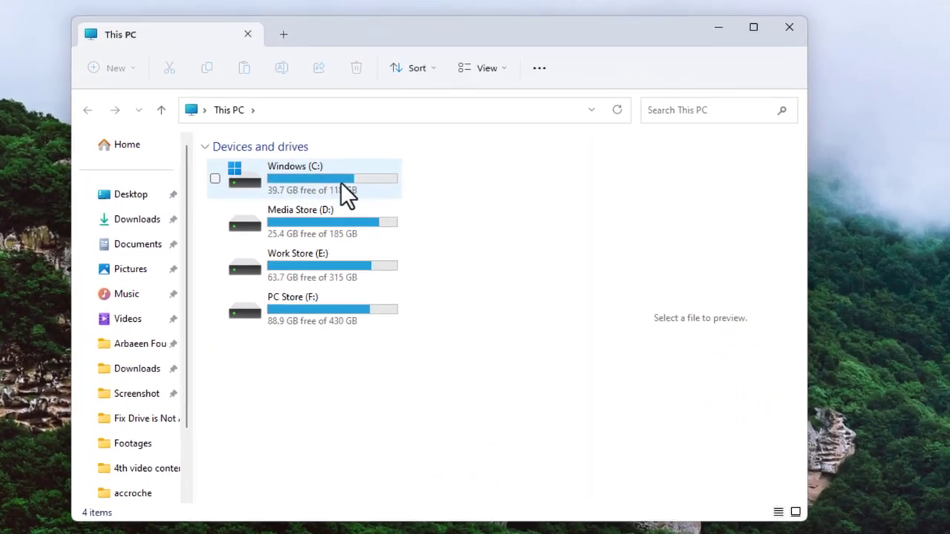
pyautogui.doubleClick(324, 176)
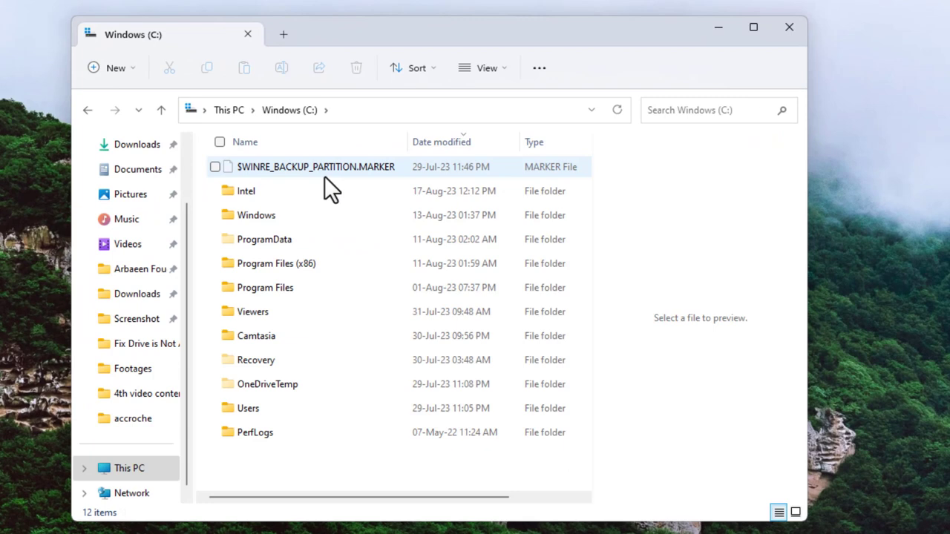
pyautogui.doubleClick(301, 287)
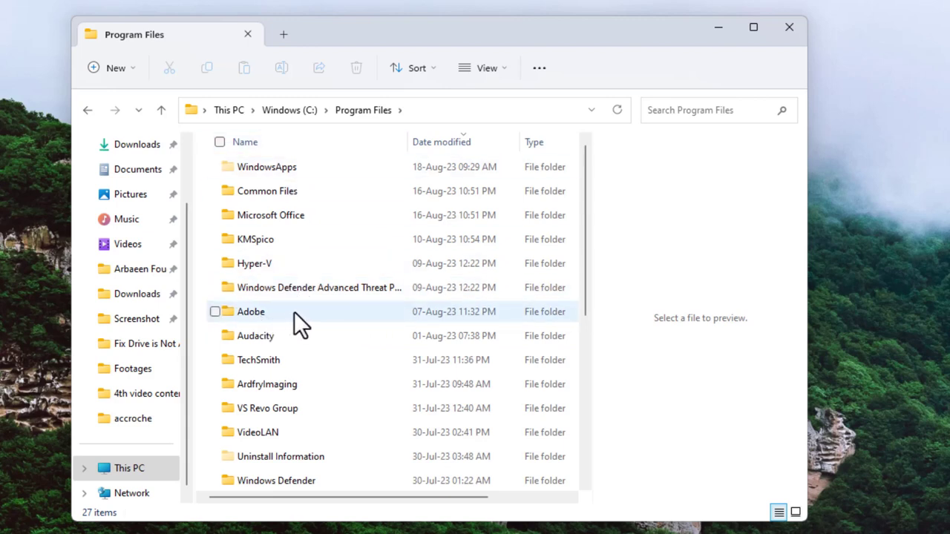
pyautogui.doubleClick(294, 312)
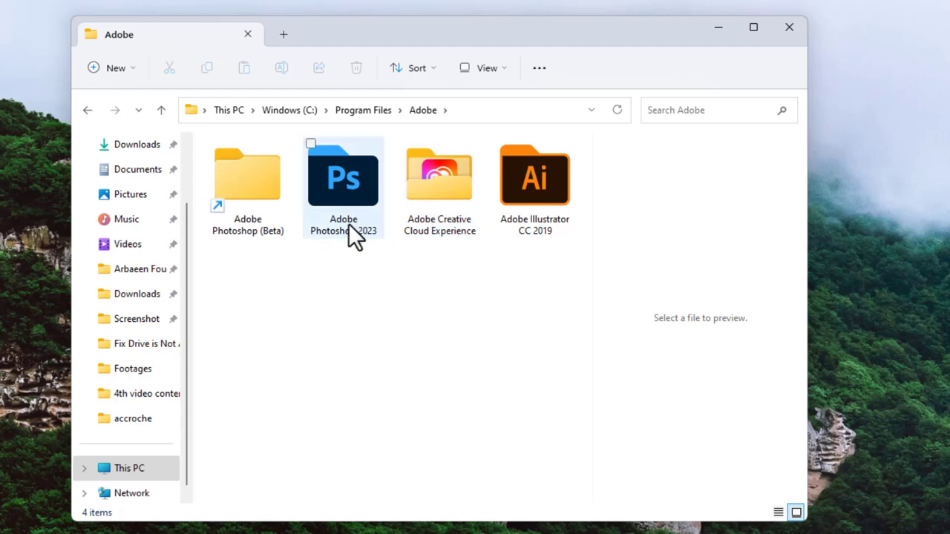
pyautogui.doubleClick(346, 167)
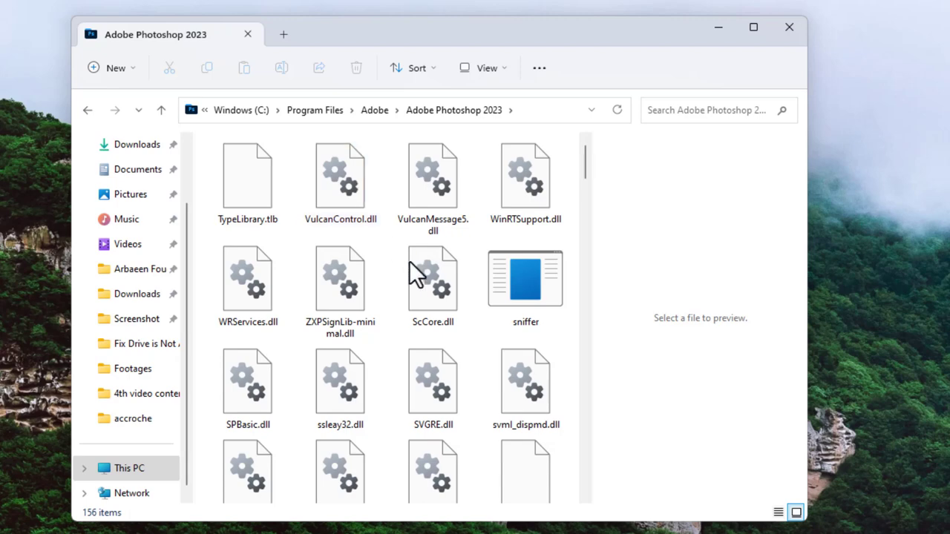
# - Open the Required folder inside Adobe Photoshop 2023 and show its contents in Details view
pyautogui.scroll(-10, 420, 276)
pyautogui.scroll(-15, 408, 343)
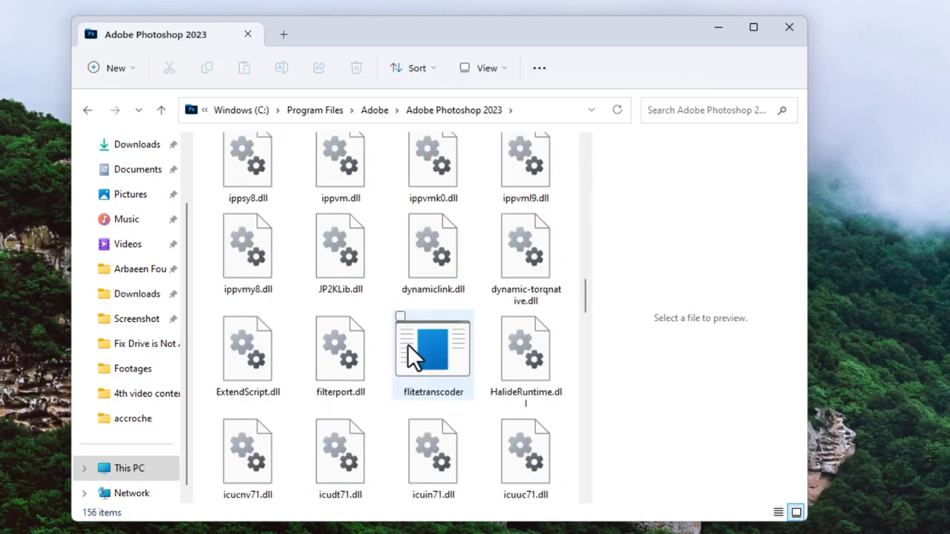
pyautogui.scroll(-5, 408, 346)
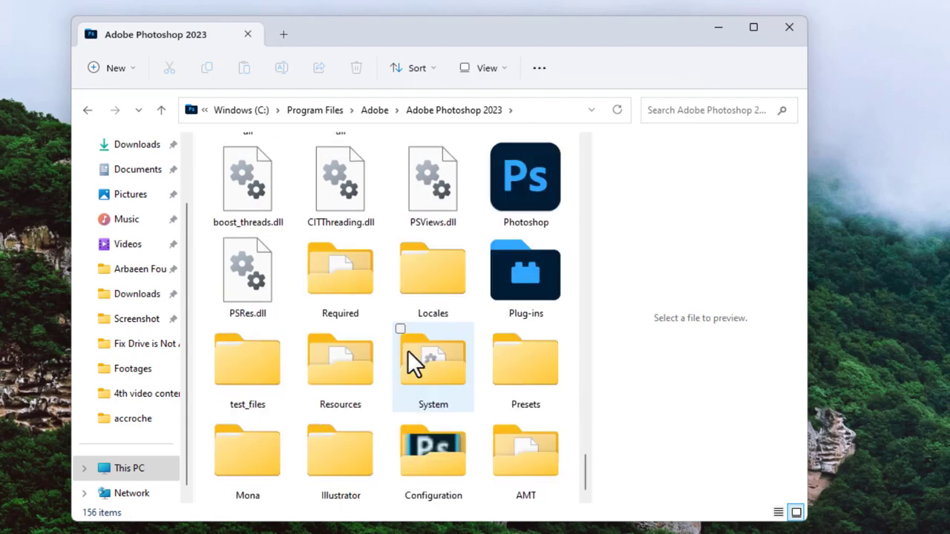
pyautogui.doubleClick(349, 282)
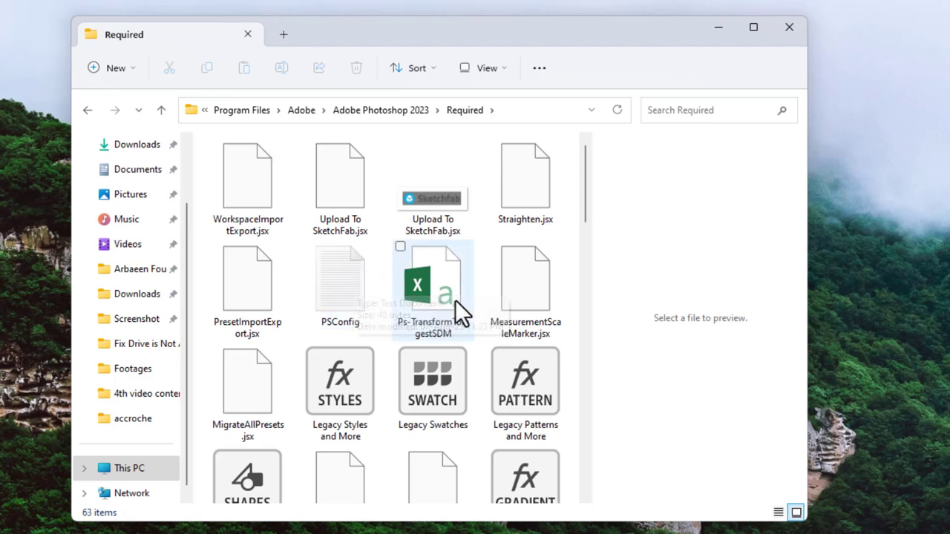
pyautogui.moveTo(584, 182); pyautogui.dragTo(586, 271)
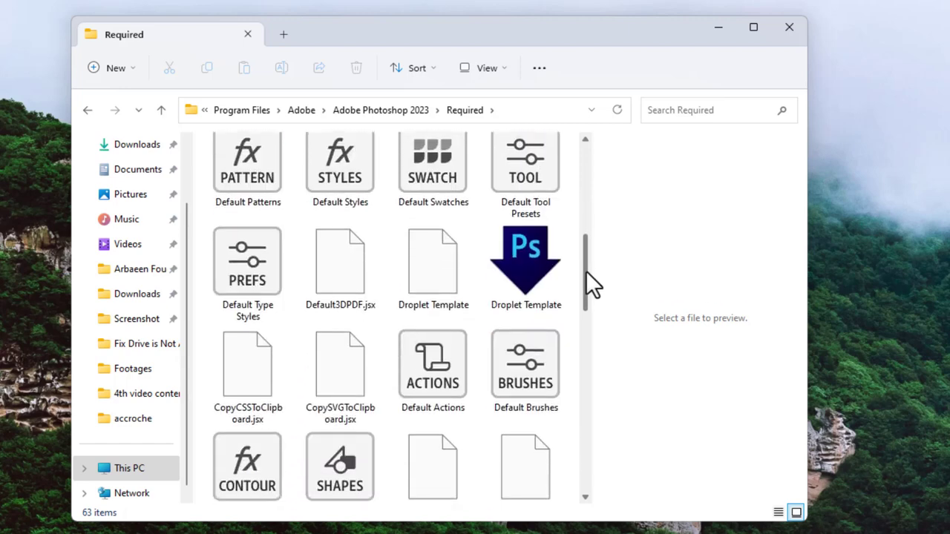
pyautogui.click(418, 71)
pyautogui.click(476, 69)
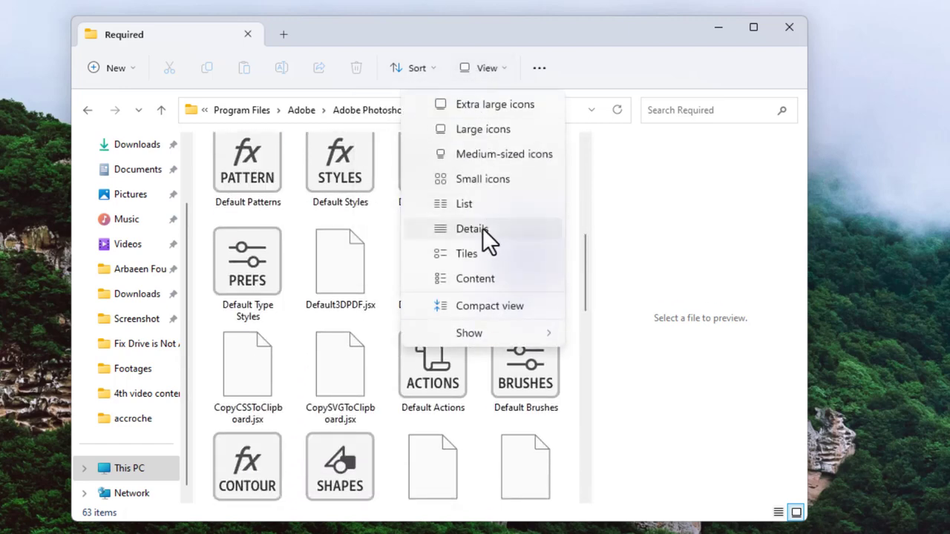
pyautogui.click(482, 228)
# - Find the UXP folder inside Required and open it
pyautogui.scroll(-8, 286, 352)
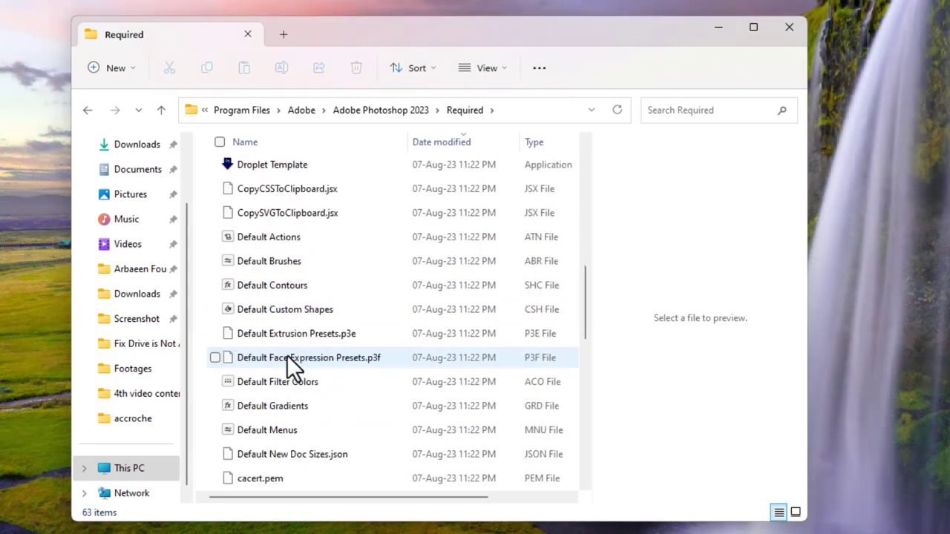
pyautogui.scroll(-7, 287, 357)
pyautogui.scroll(1, 293, 348)
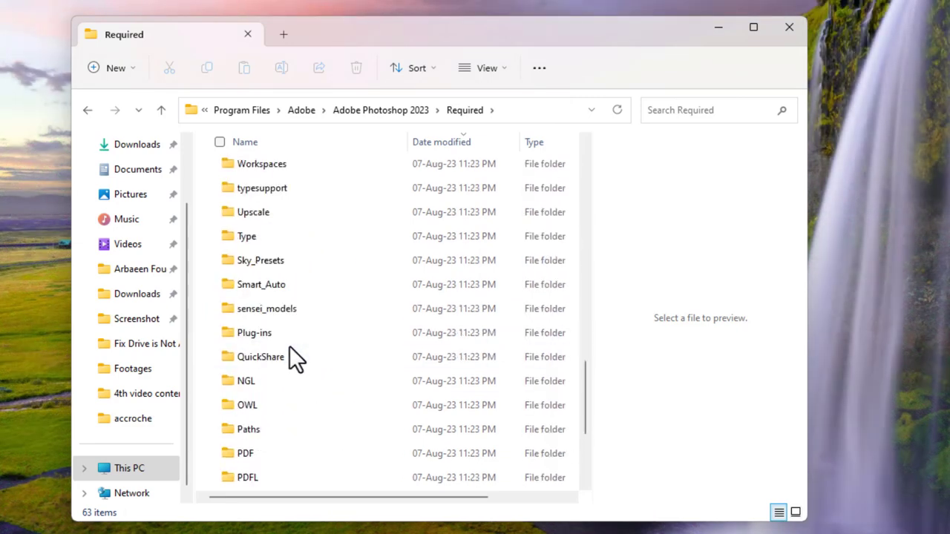
pyautogui.scroll(2, 294, 357)
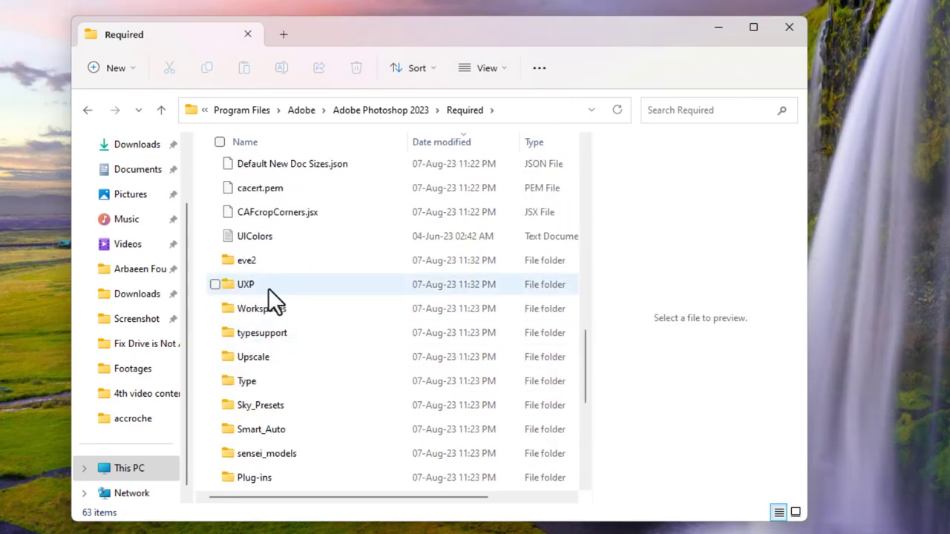
pyautogui.doubleClick(291, 285)
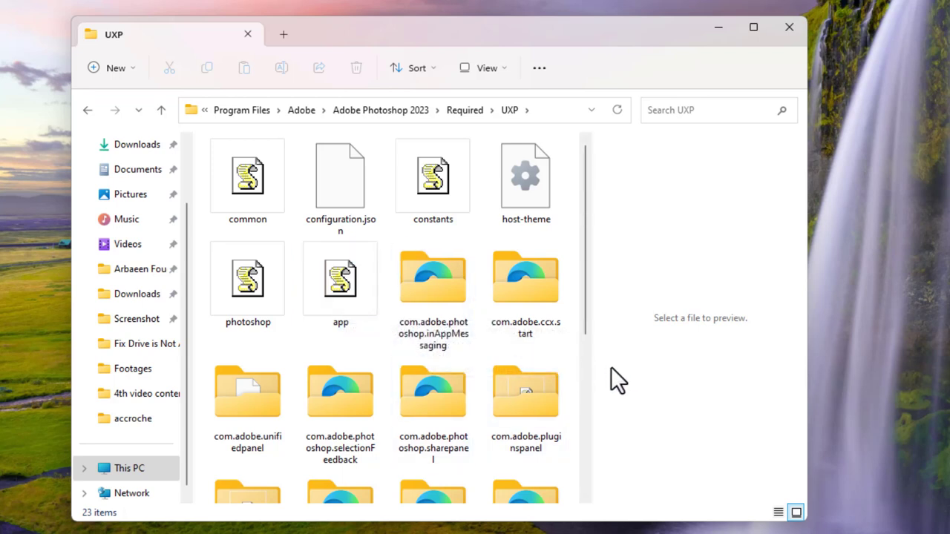
# - Show the UXP folder in Details view with a wider Name column, and open the js folder inside com.adobe.photoshop.inAppMessaging
pyautogui.scroll(-4, 538, 367)
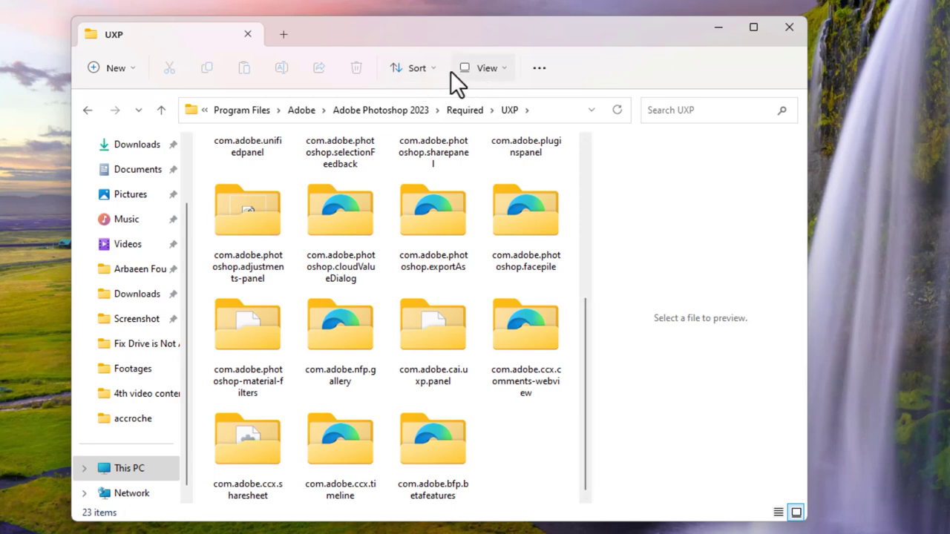
pyautogui.click(486, 69)
pyautogui.click(496, 227)
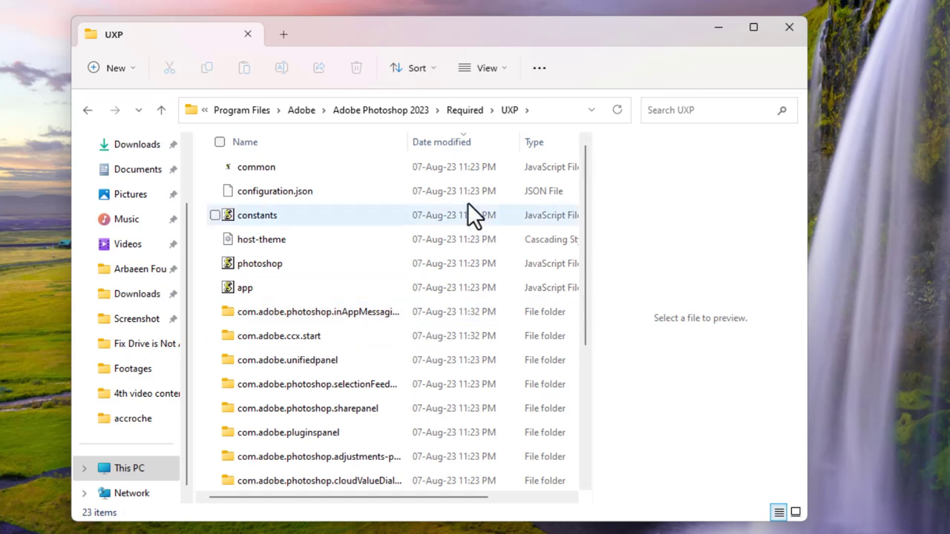
pyautogui.moveTo(407, 135); pyautogui.dragTo(484, 136)
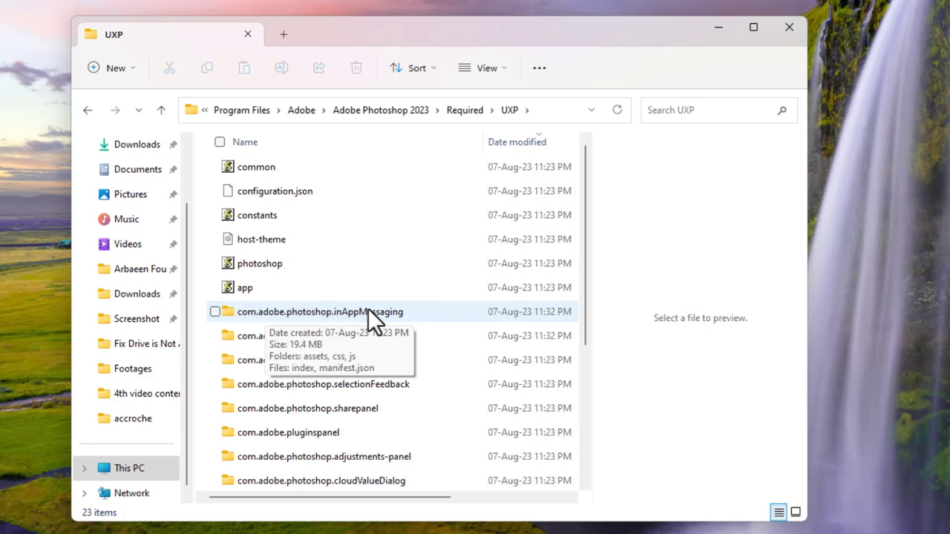
pyautogui.doubleClick(339, 311)
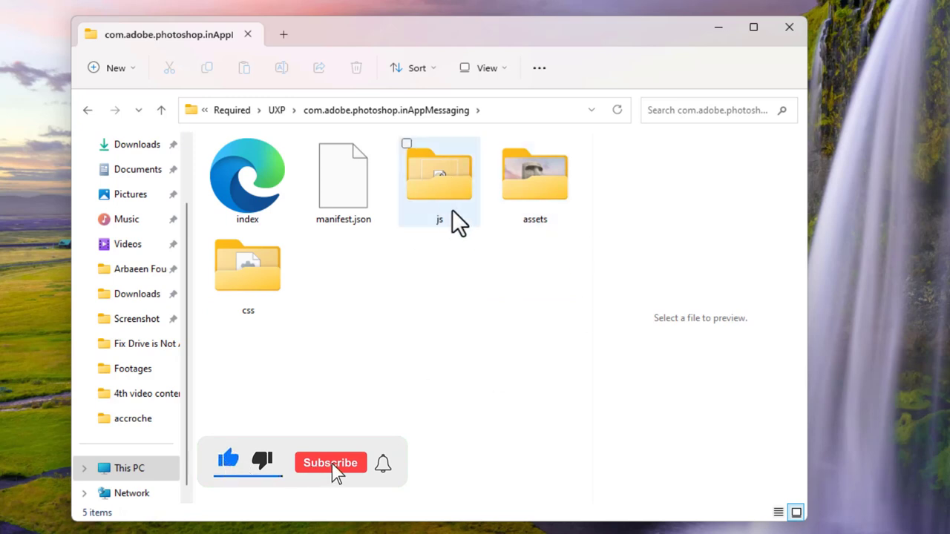
pyautogui.doubleClick(444, 175)
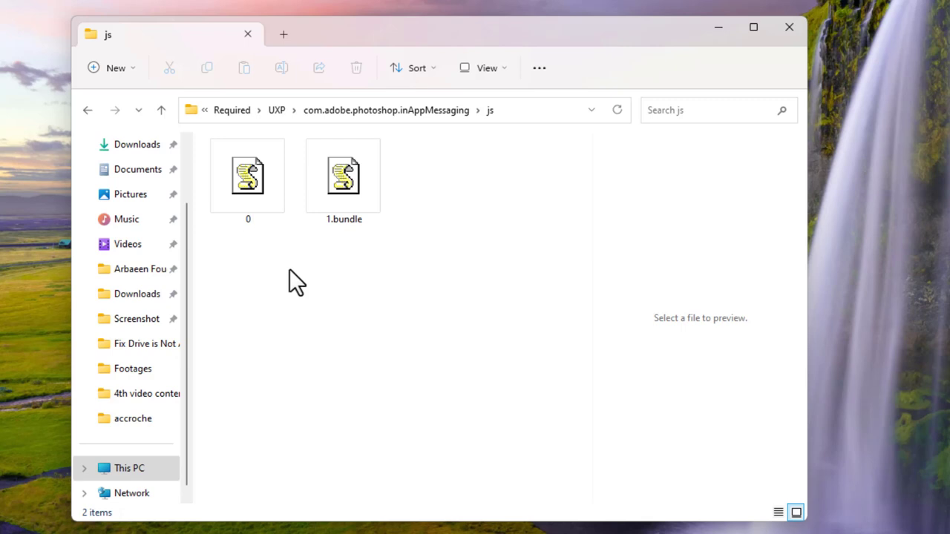
# - Copy the script file 0 from the js folder and paste the copy onto the desktop
pyautogui.click(248, 181)
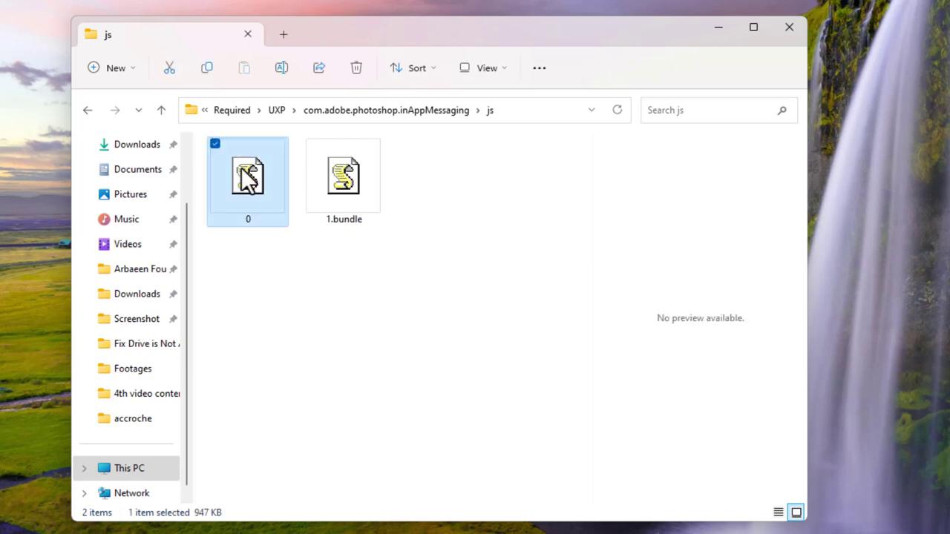
pyautogui.rightClick(248, 178)
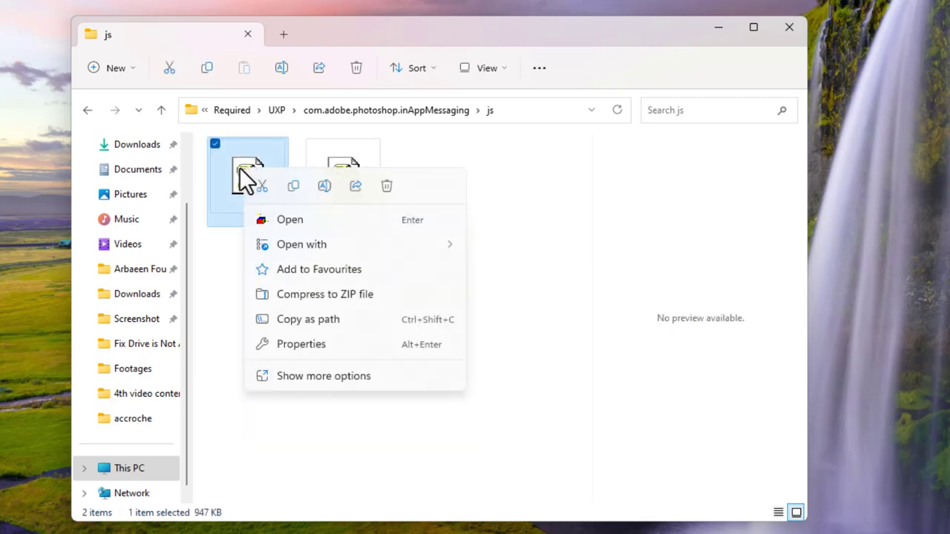
pyautogui.click(294, 186)
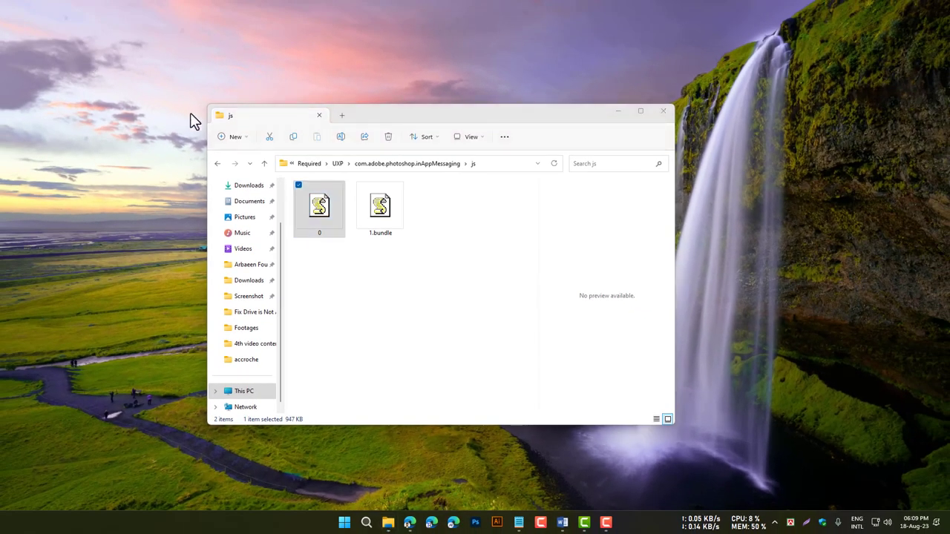
pyautogui.rightClick(77, 40)
pyautogui.press('Escape')
pyautogui.hotkey('ctrl', 'v')
pyautogui.click(325, 235)
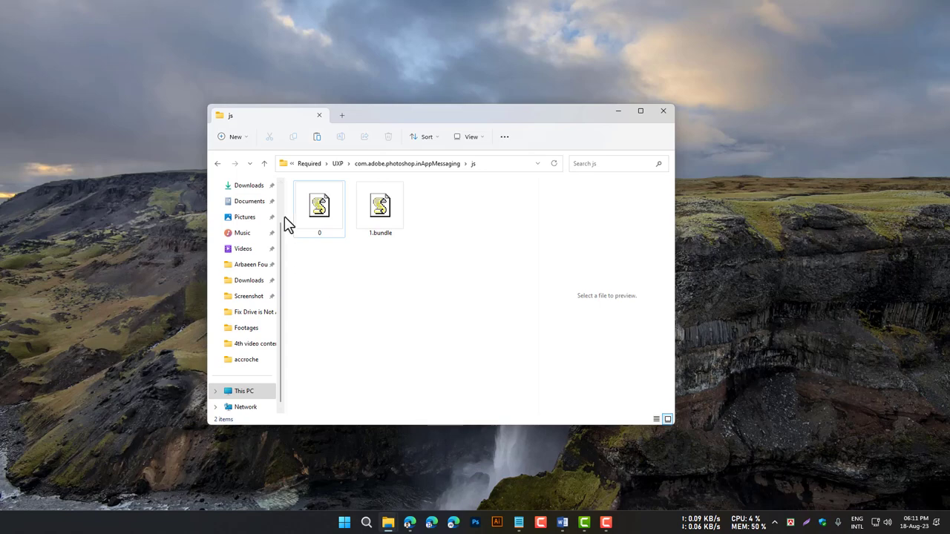
# - Open the script file 0 with Notepad just this once and move the Notepad window over the folder window
pyautogui.click(322, 212)
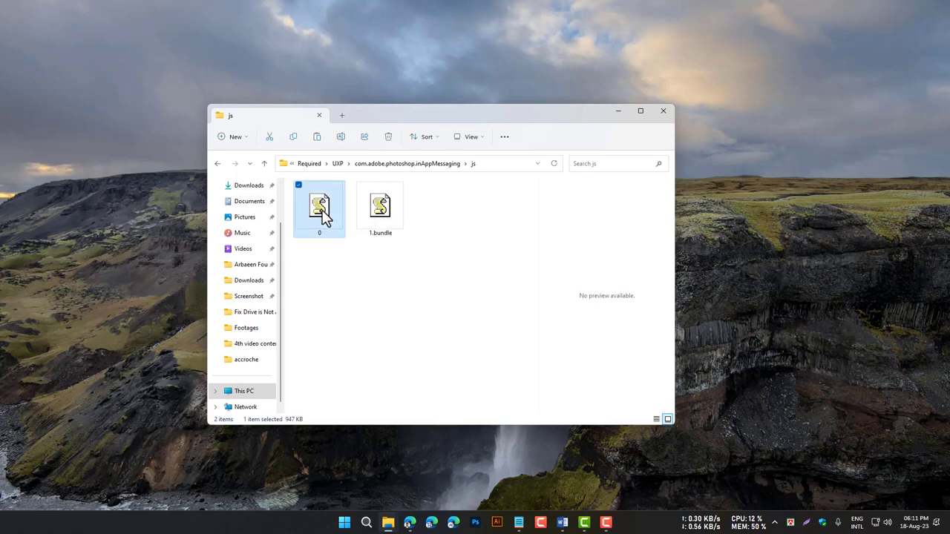
pyautogui.rightClick(321, 209)
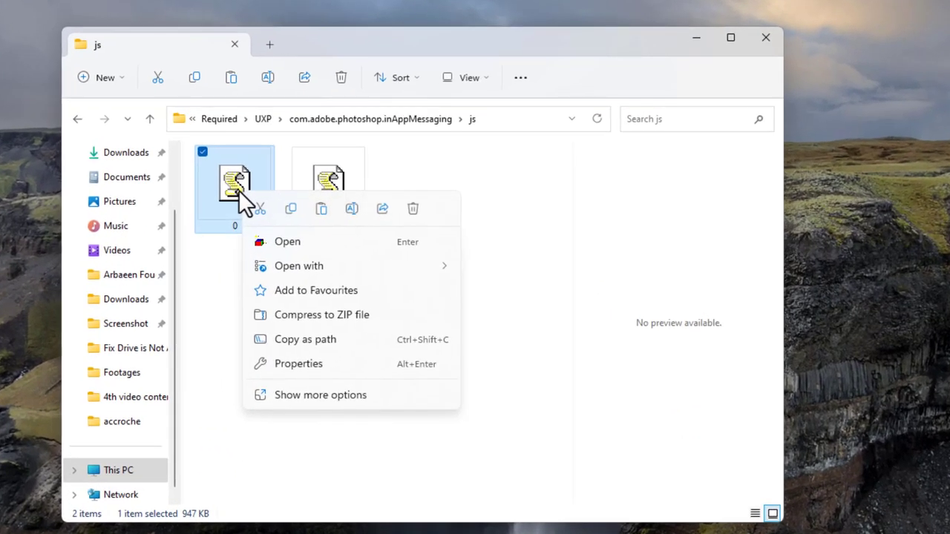
pyautogui.moveTo(324, 263)
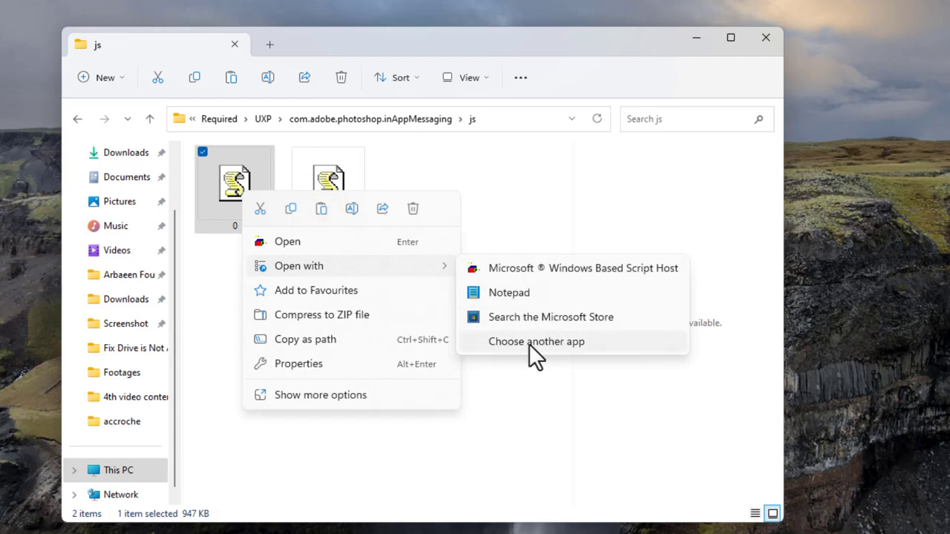
pyautogui.click(547, 342)
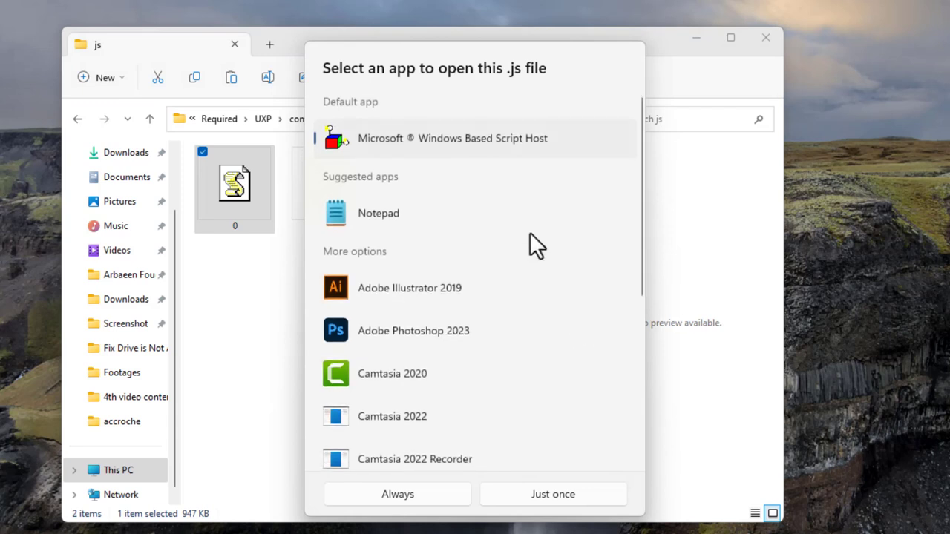
pyautogui.click(422, 211)
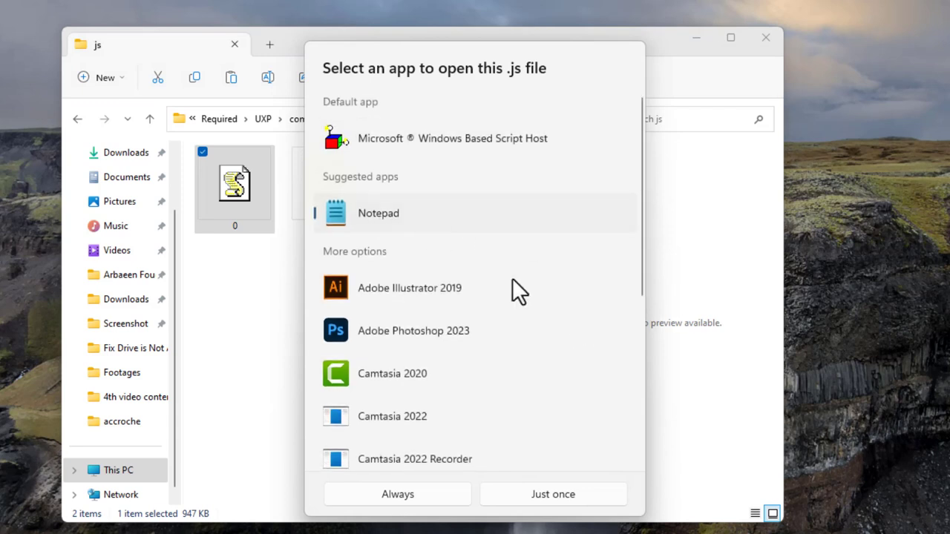
pyautogui.click(564, 495)
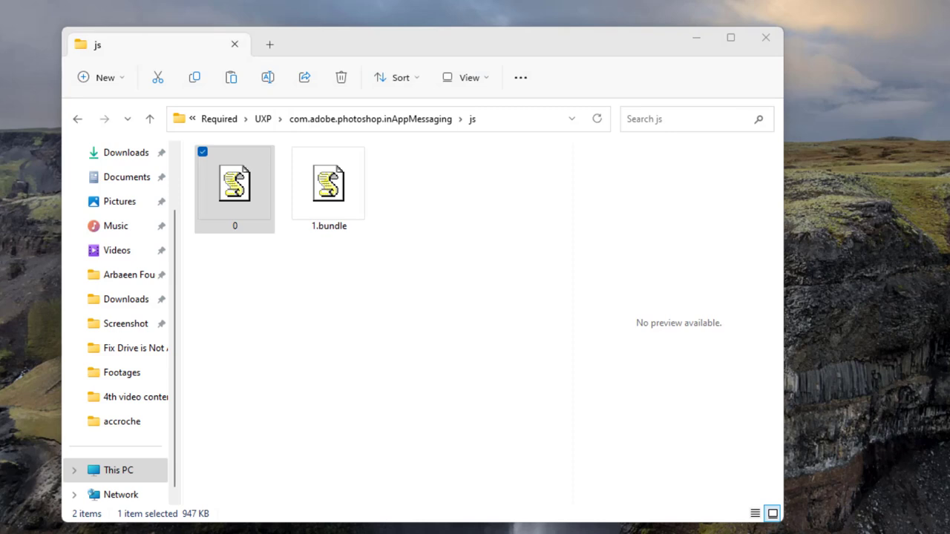
pyautogui.moveTo(234, 186); pyautogui.dragTo(643, 237)
pyautogui.press('Return')
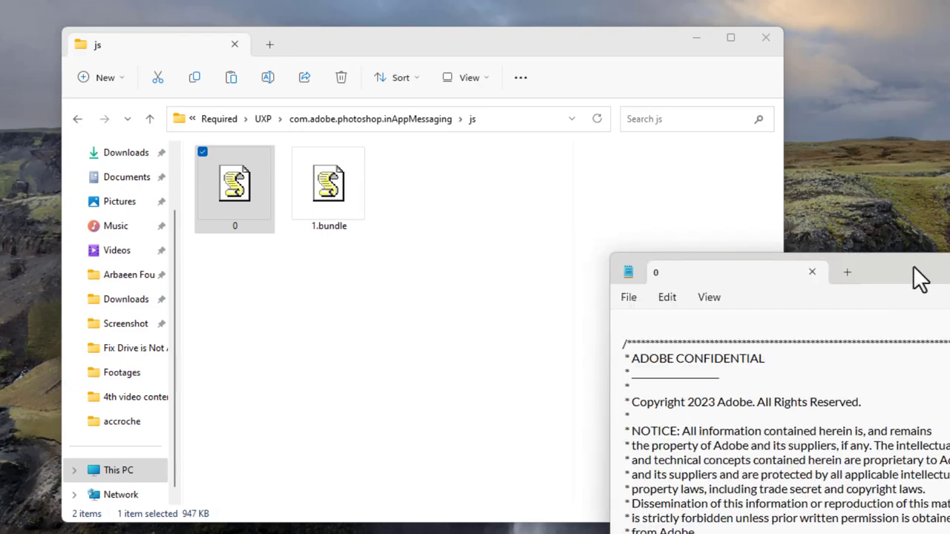
pyautogui.moveTo(918, 276); pyautogui.dragTo(433, 39)
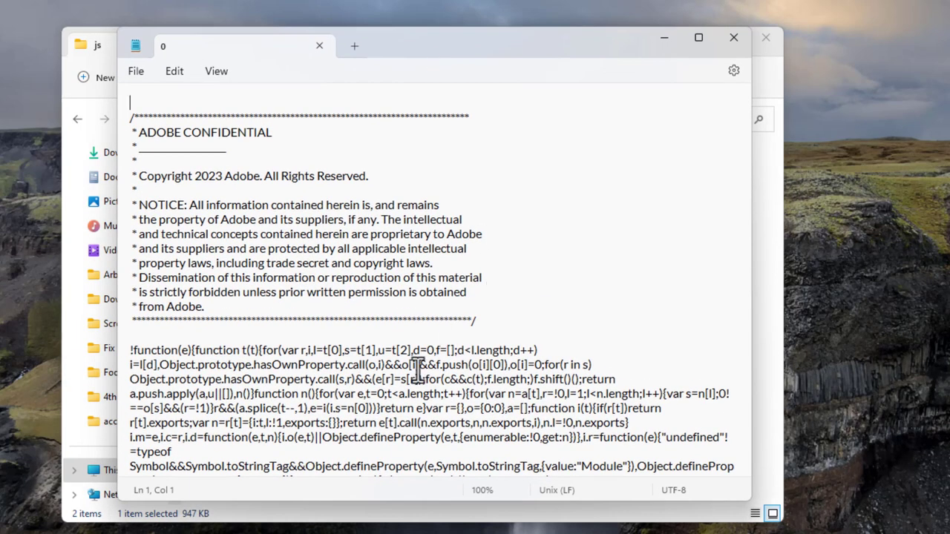
pyautogui.scroll(-3, 324, 369)
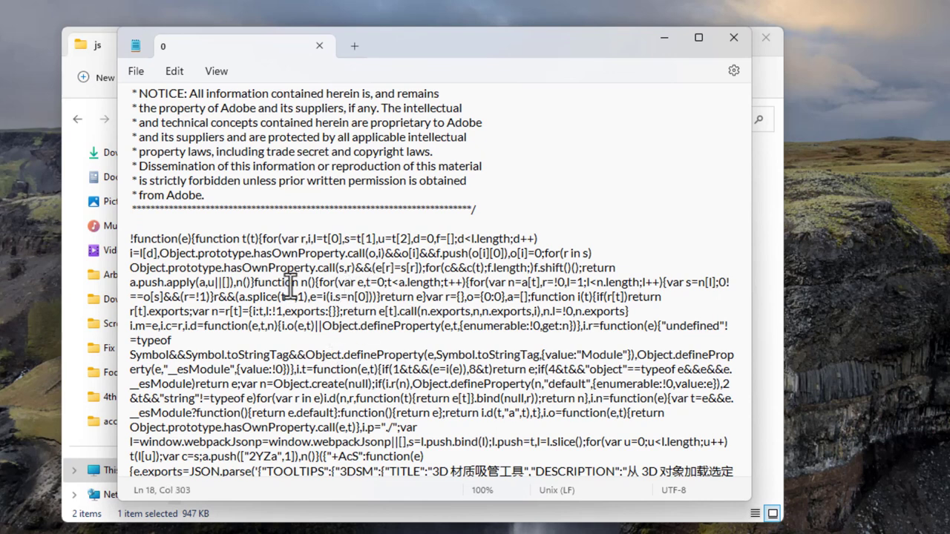
# - Search the script for 996633, inspect both matches, and return to the first one in the handlePersistentCardRequest code
pyautogui.hotkey('ctrl', 'f')
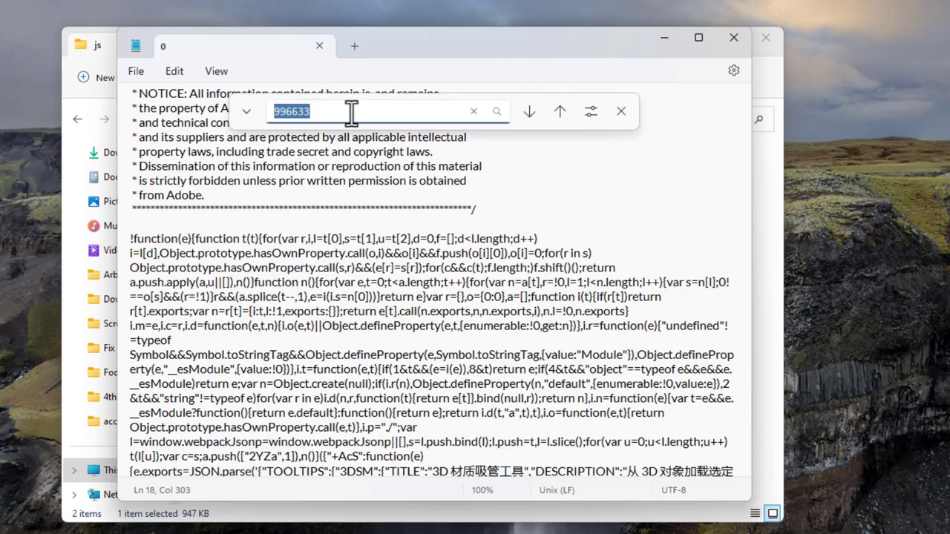
pyautogui.click(349, 111)
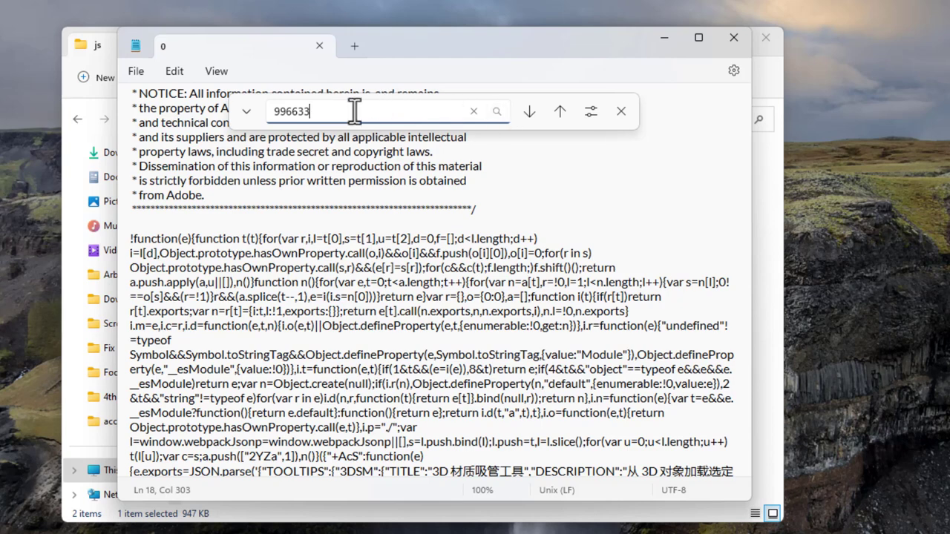
pyautogui.press('Return')
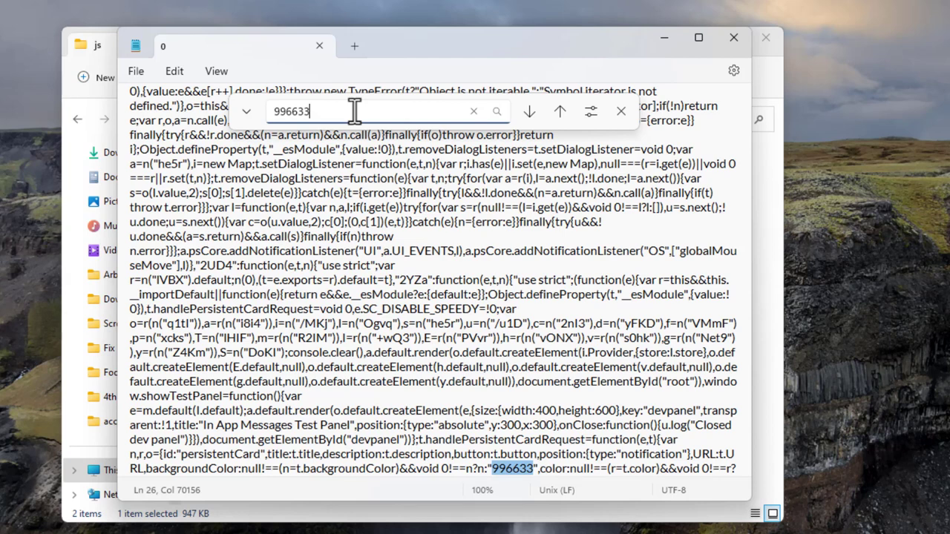
pyautogui.scroll(-2, 504, 405)
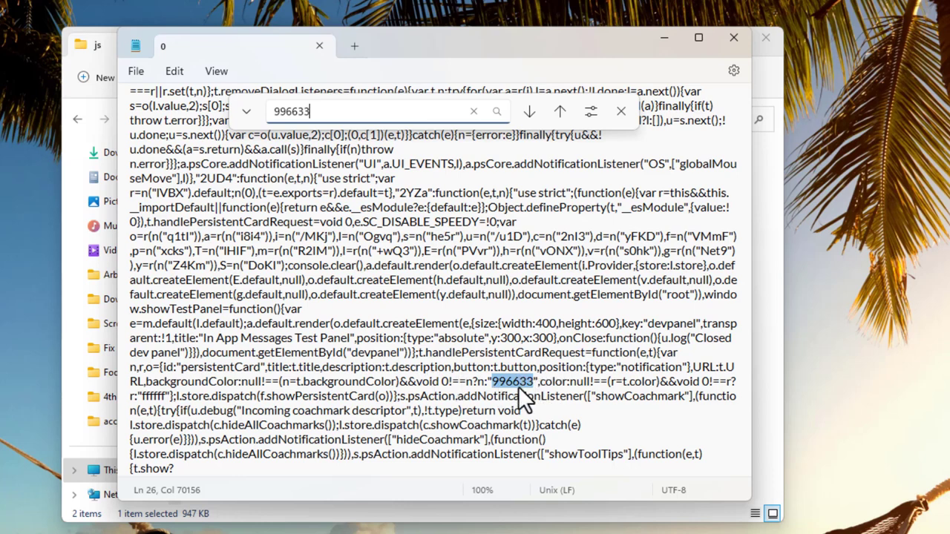
pyautogui.press('Return')
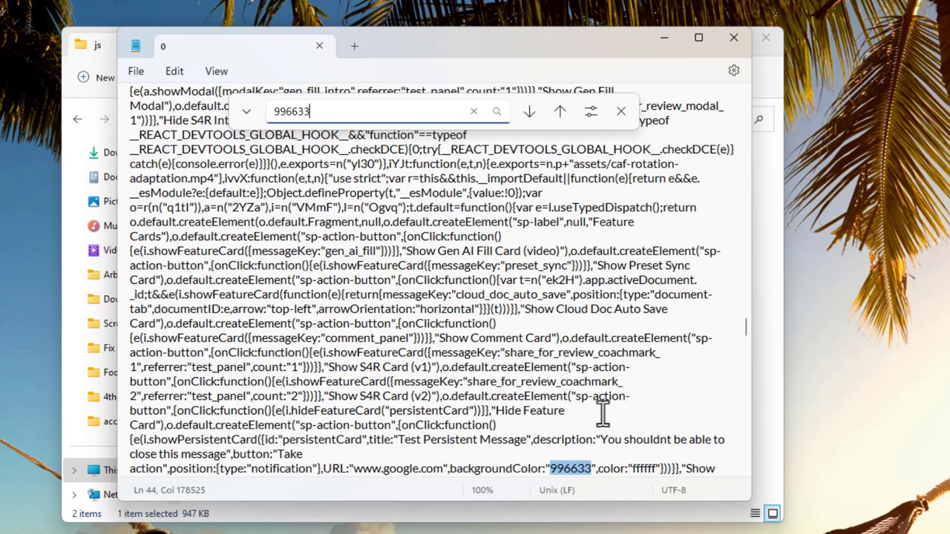
pyautogui.scroll(-2, 603, 412)
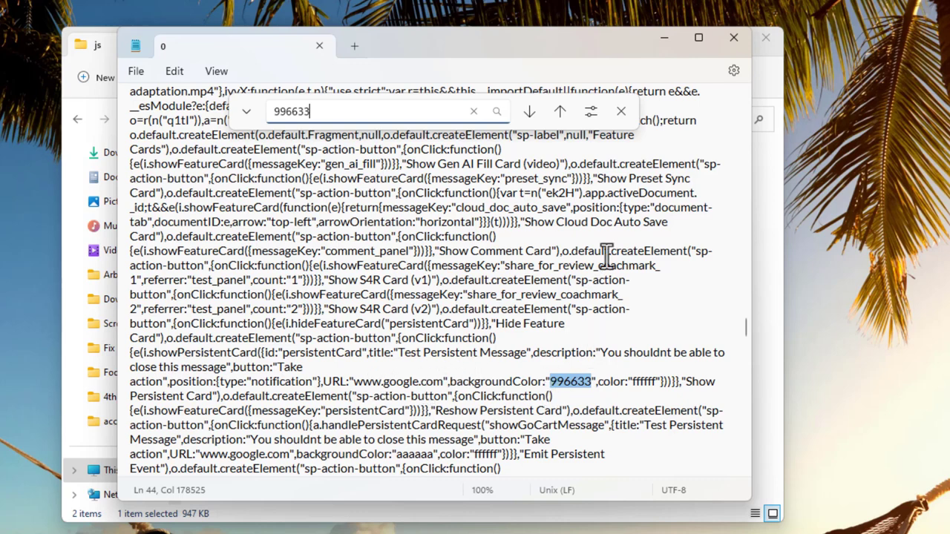
pyautogui.click(560, 110)
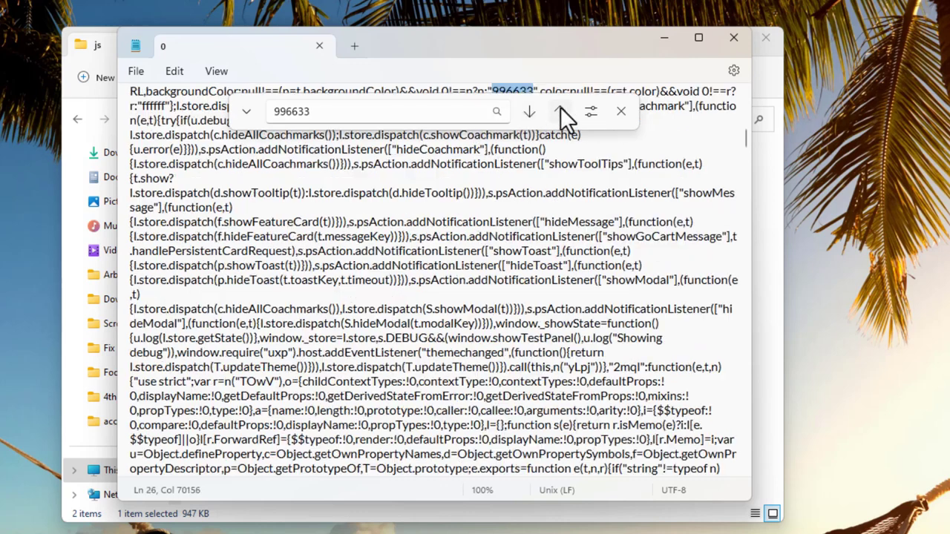
pyautogui.scroll(2, 472, 412)
pyautogui.scroll(3, 472, 412)
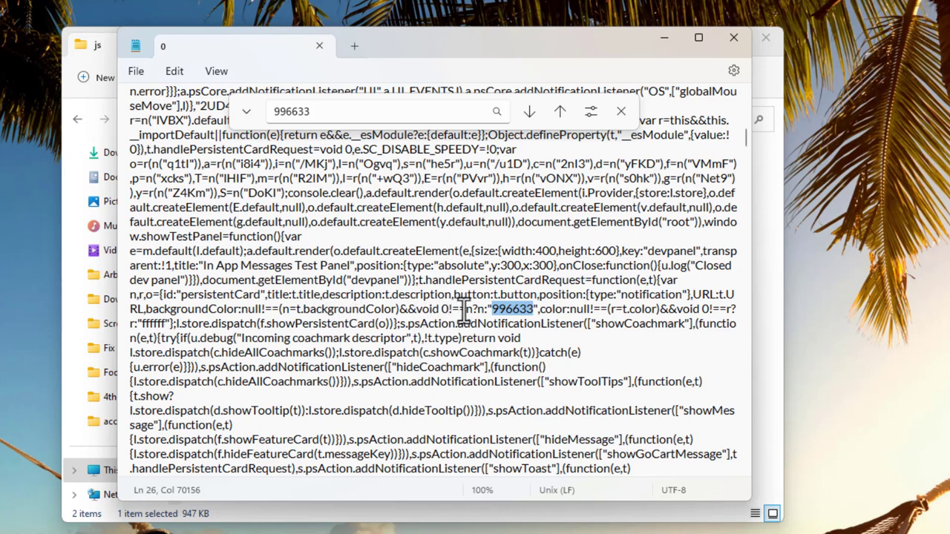
pyautogui.click(492, 309)
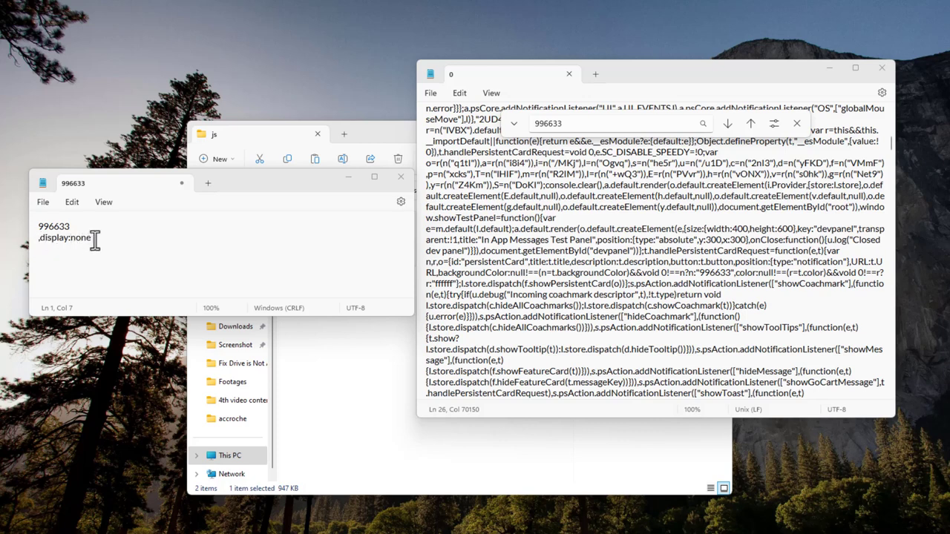
# - Copy ",display:none" from the 996633 note and paste it right after "996633" and its closing quote at the script's first match
pyautogui.moveTo(92, 239); pyautogui.dragTo(34, 243)
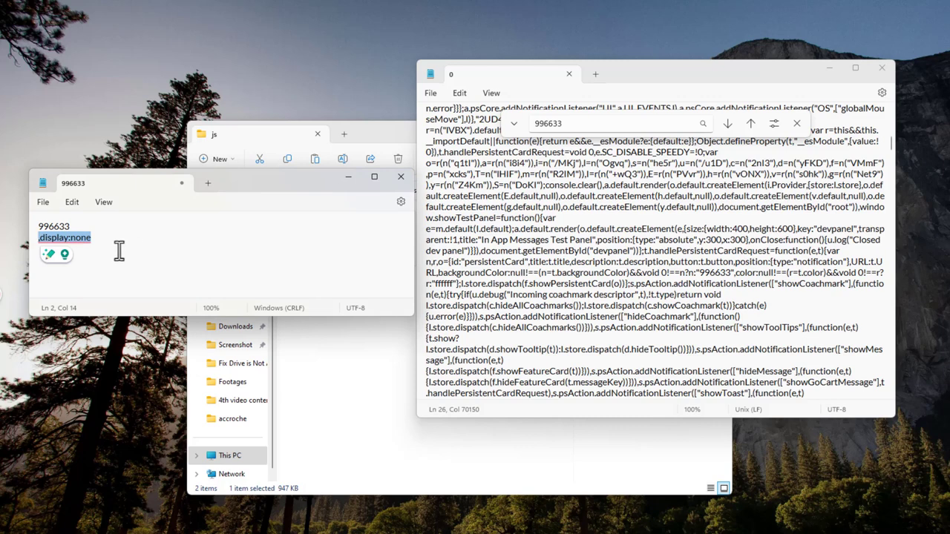
pyautogui.rightClick(68, 245)
pyautogui.click(80, 299)
pyautogui.click(694, 317)
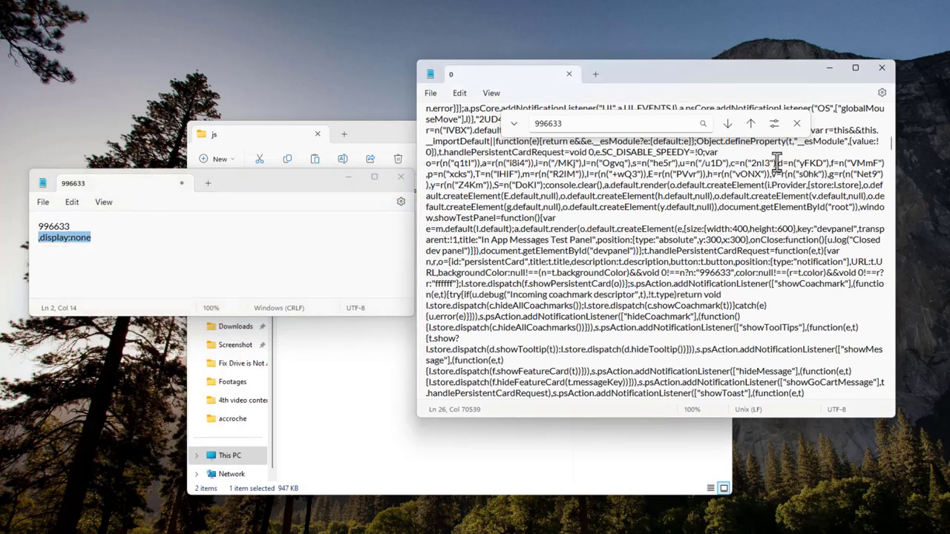
pyautogui.click(726, 125)
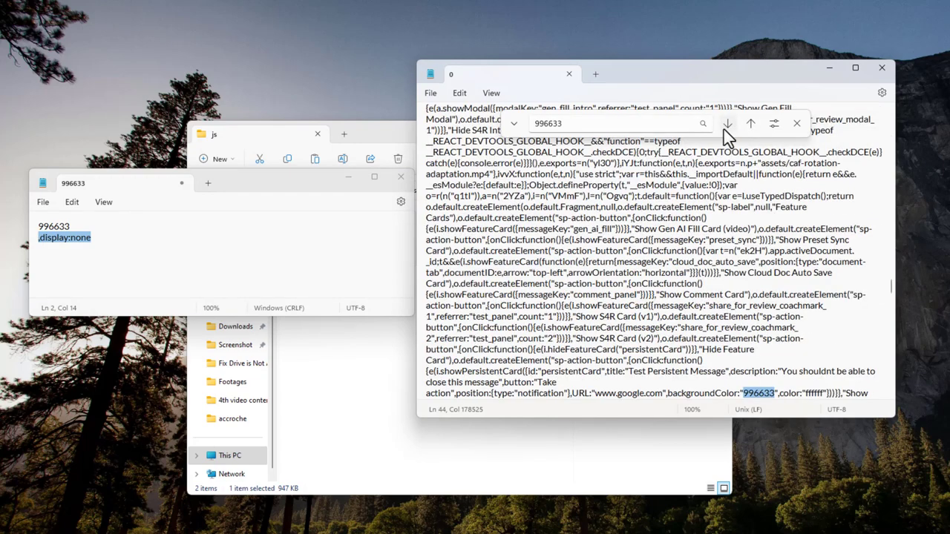
pyautogui.click(727, 124)
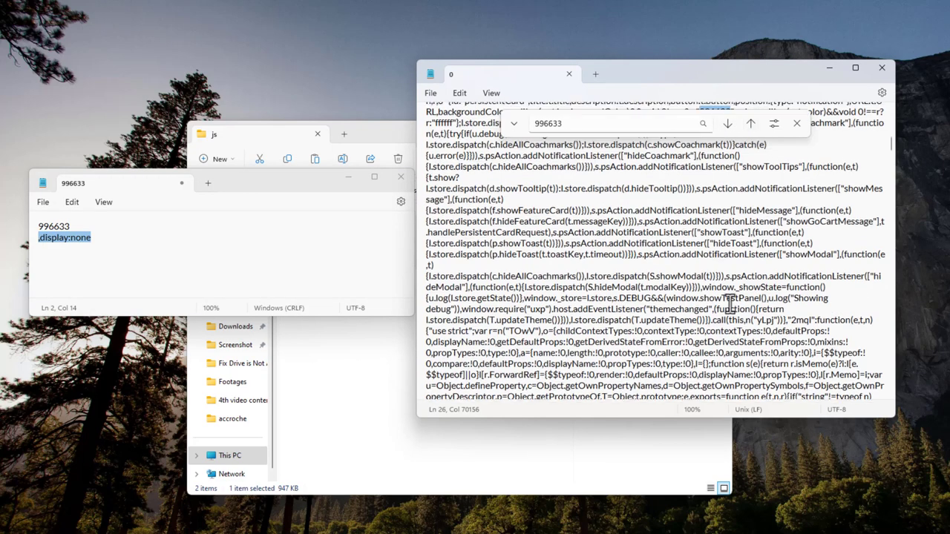
pyautogui.scroll(5, 731, 304)
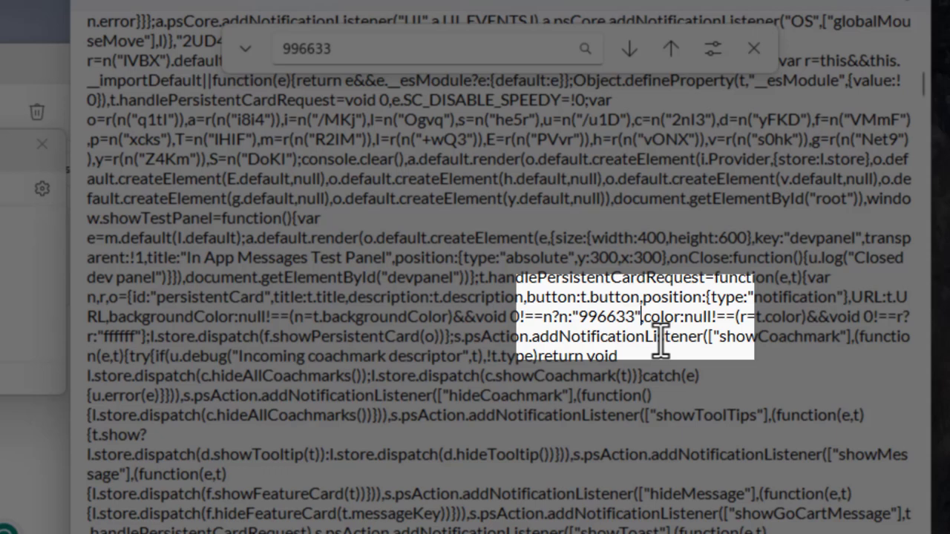
pyautogui.hotkey('ctrl', 'v')
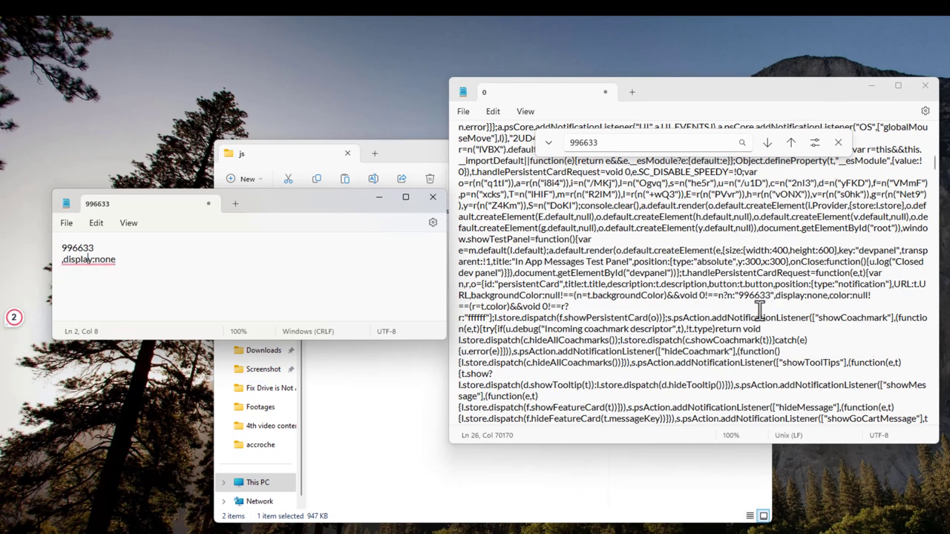
# - Close the search and save the edited script to the desktop under the file name 0 with UTF-8 encoding
pyautogui.click(629, 252)
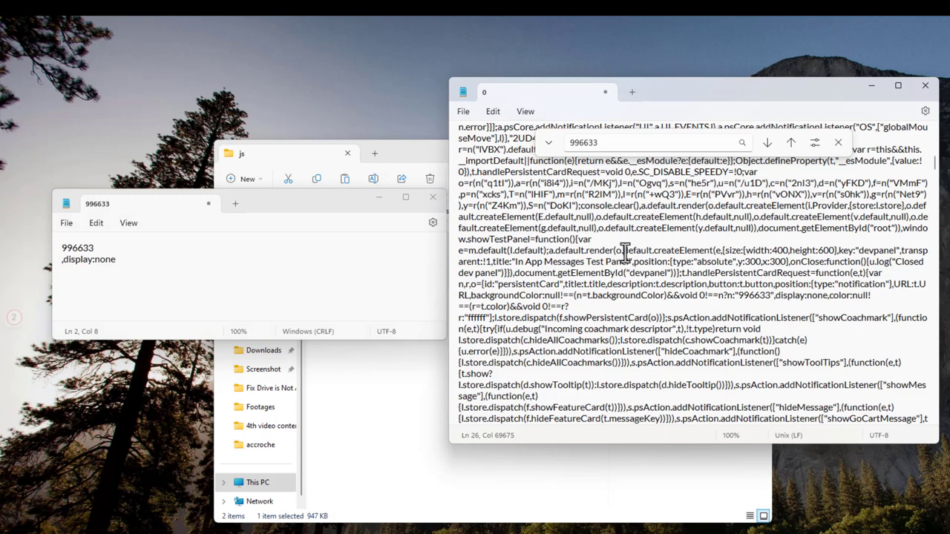
pyautogui.click(838, 142)
pyautogui.scroll(10, 668, 223)
pyautogui.click(643, 265)
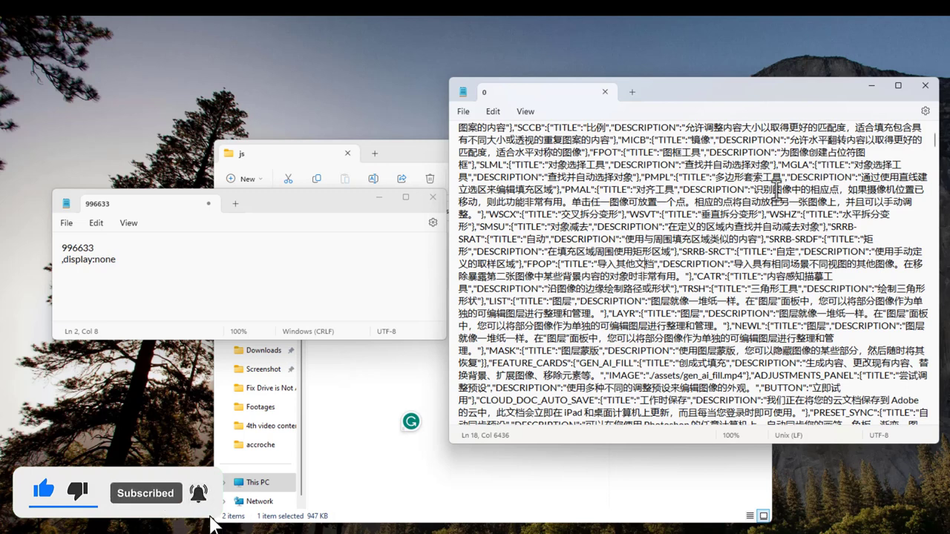
pyautogui.click(464, 112)
pyautogui.click(478, 210)
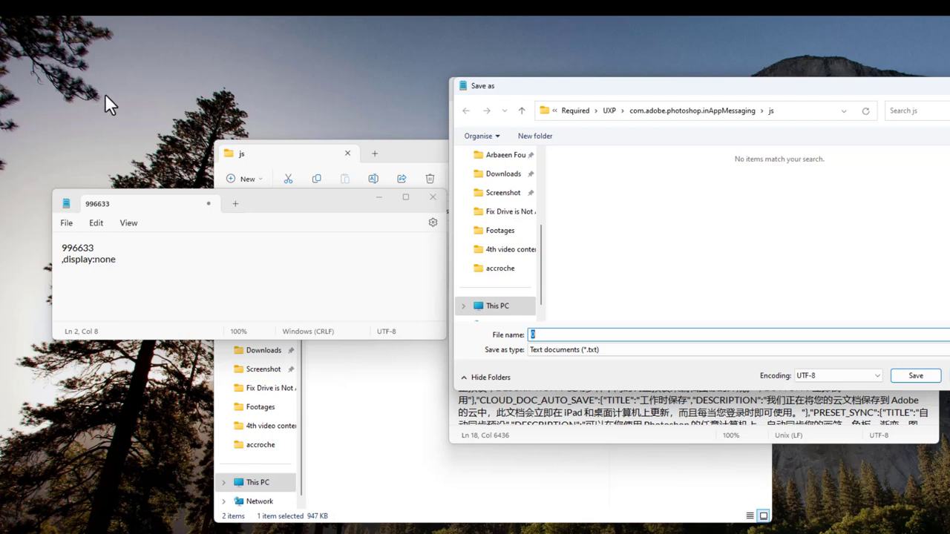
pyautogui.scroll(4, 505, 216)
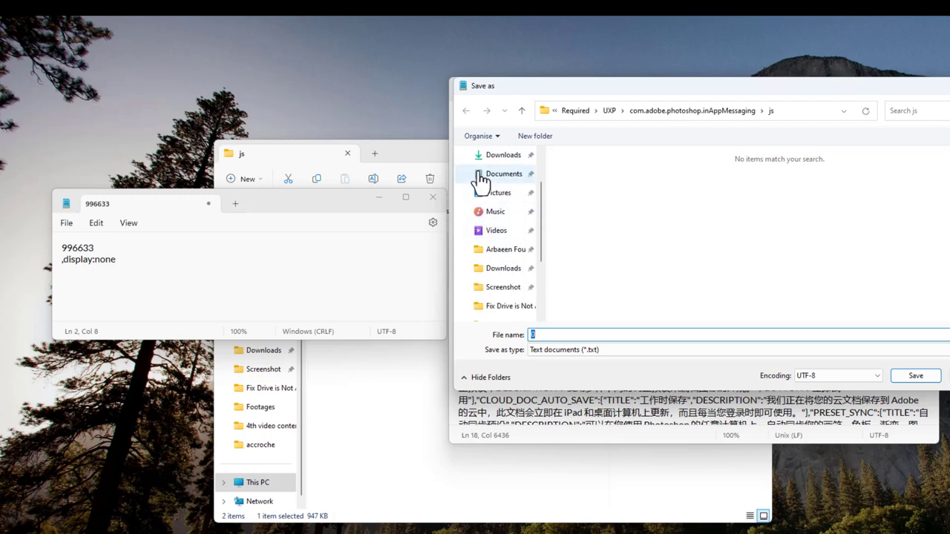
pyautogui.click(499, 194)
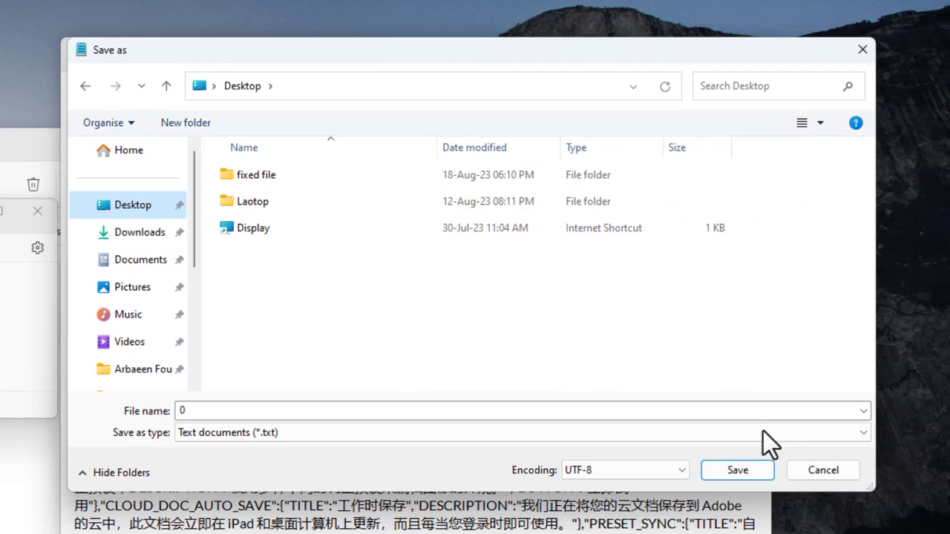
pyautogui.click(742, 470)
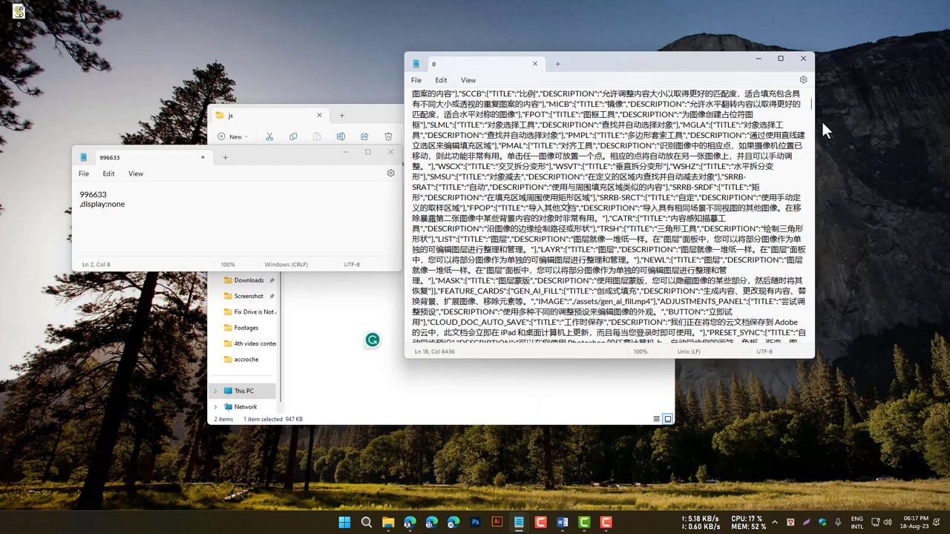
# - Close the script and the 996633 note, discarding the note, and deselect file 0 in the js folder
pyautogui.click(802, 58)
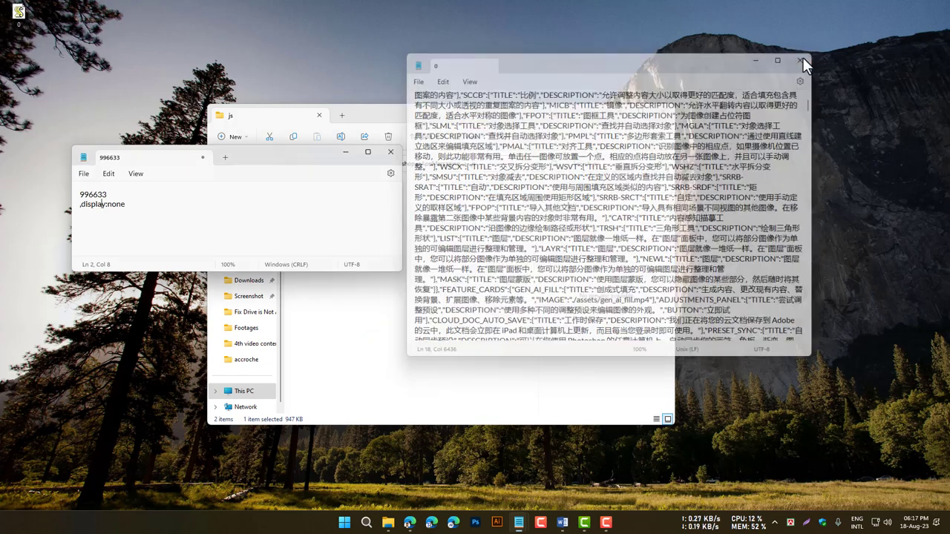
pyautogui.click(391, 152)
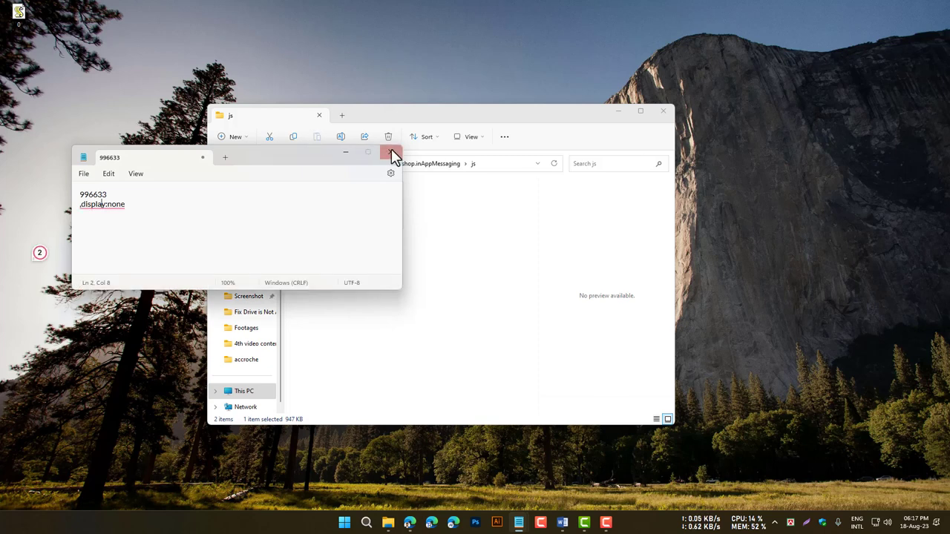
pyautogui.click(238, 247)
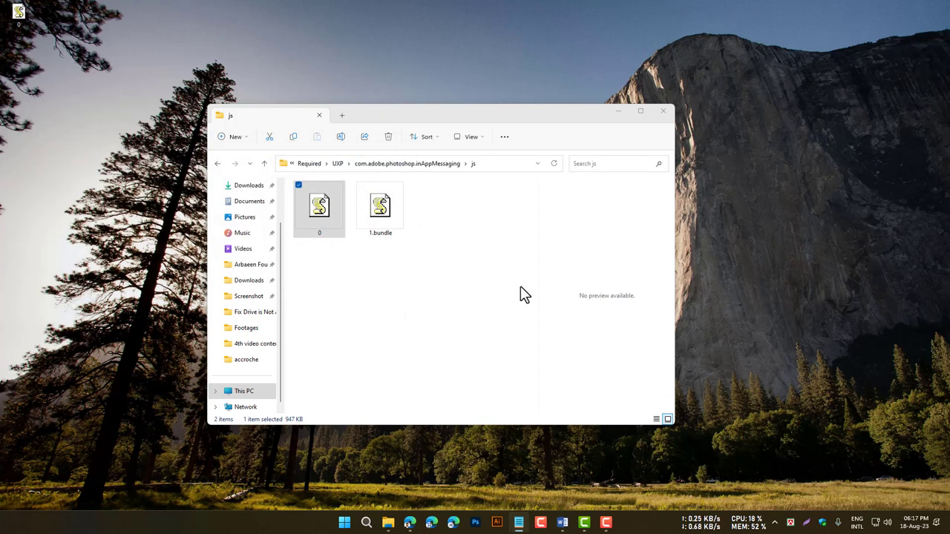
pyautogui.click(452, 293)
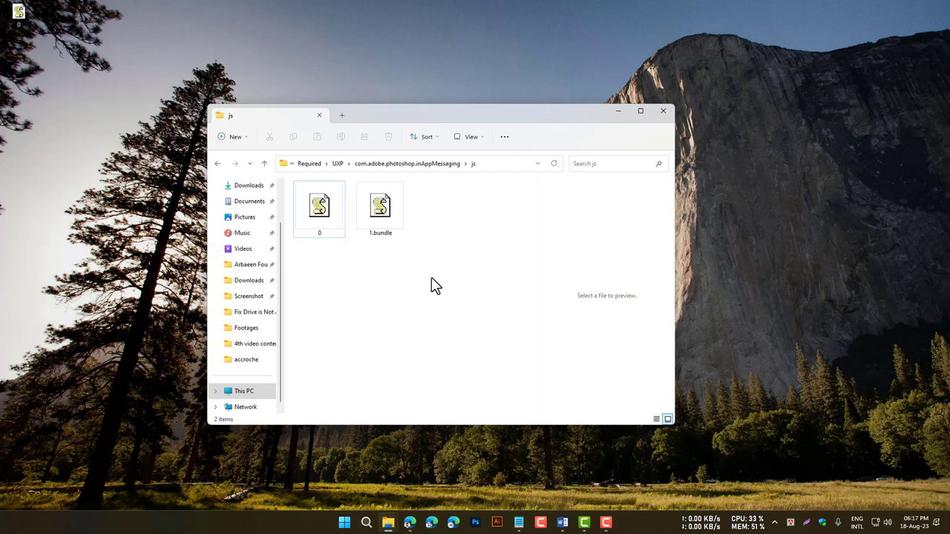
# - Move the edited file 0 from the desktop into the js folder, replacing the existing file with administrator permission, and close the folder window
pyautogui.moveTo(23, 22); pyautogui.dragTo(78, 101)
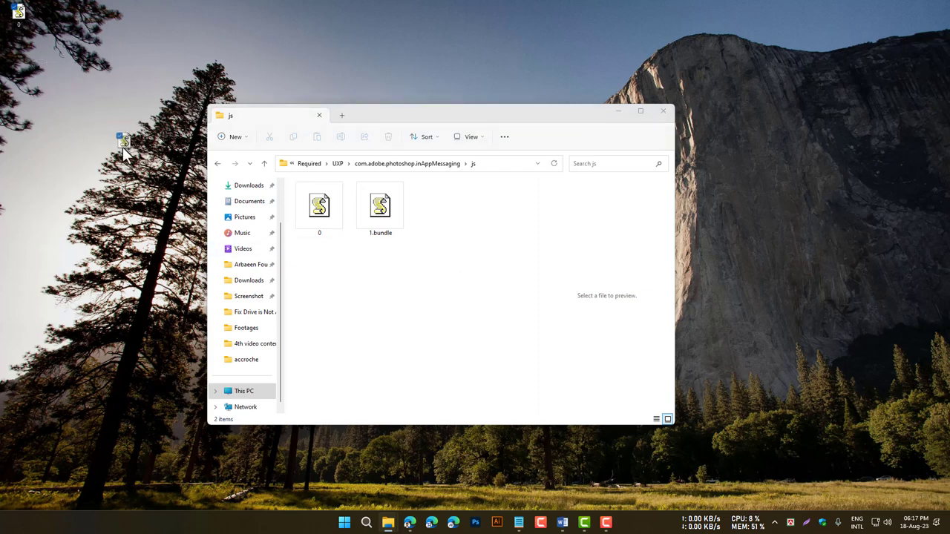
pyautogui.moveTo(123, 147); pyautogui.dragTo(123, 148)
pyautogui.moveTo(129, 141); pyautogui.dragTo(360, 295)
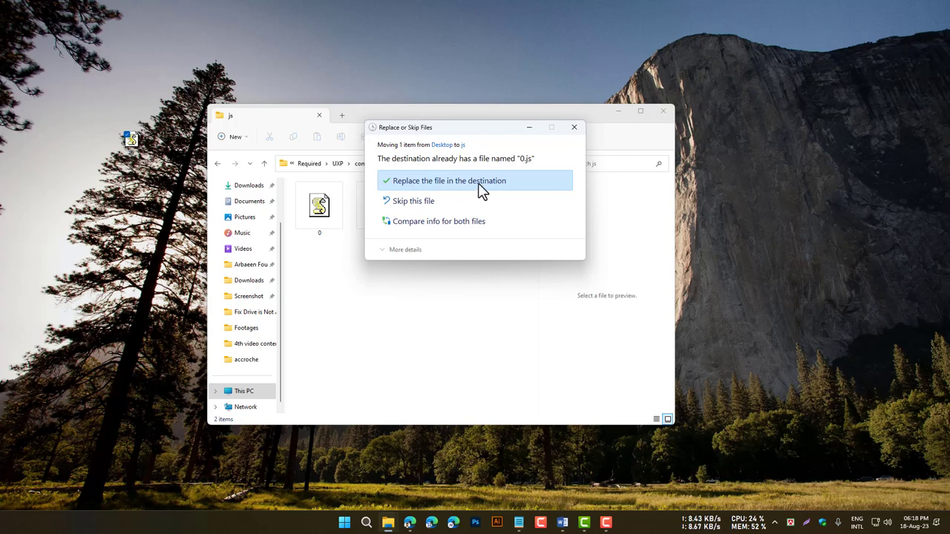
pyautogui.click(439, 186)
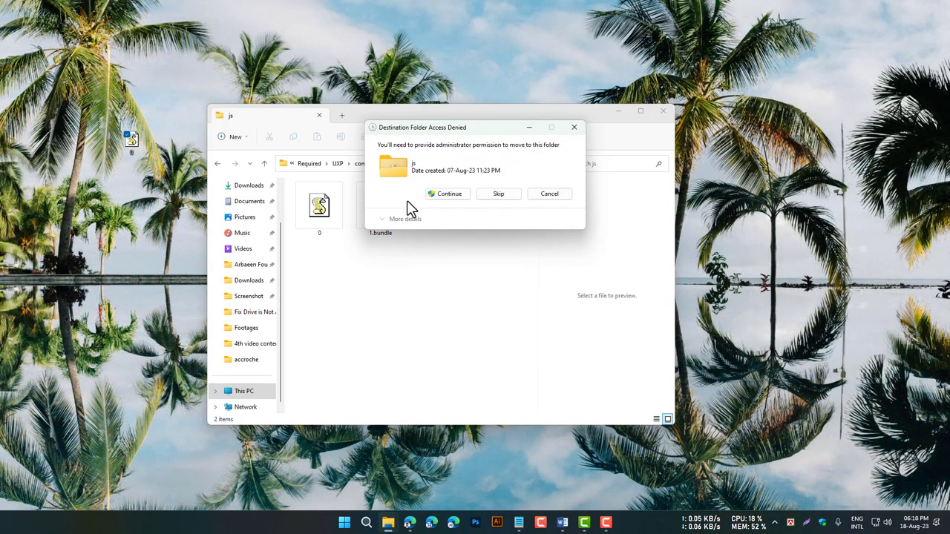
pyautogui.click(445, 194)
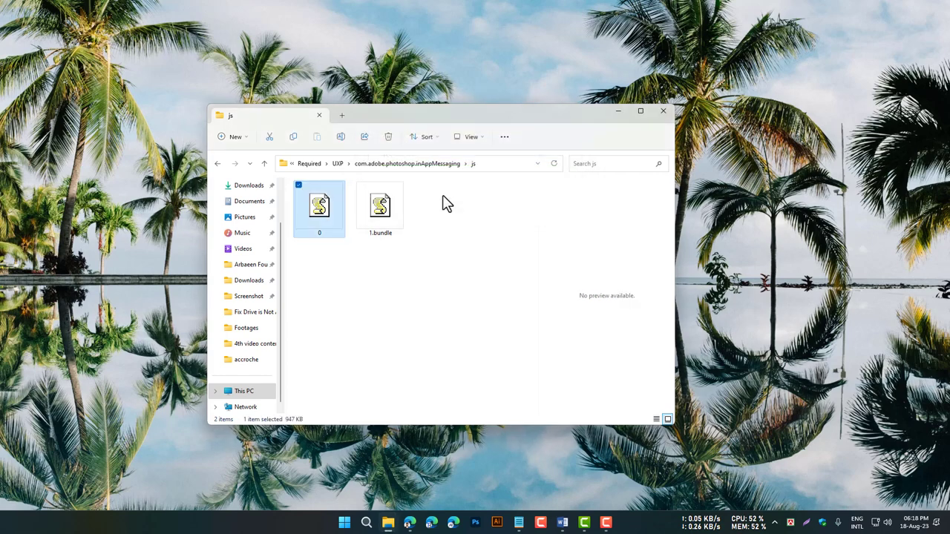
pyautogui.click(440, 276)
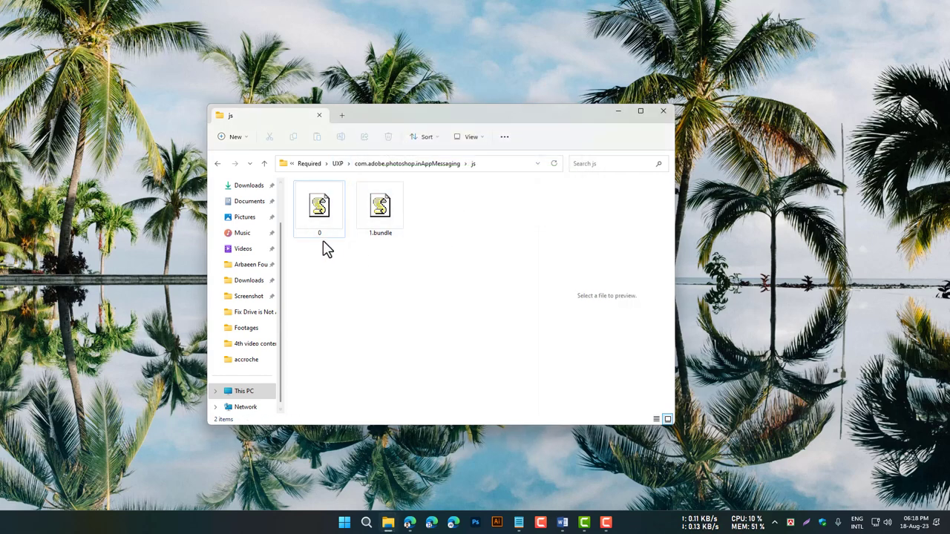
pyautogui.click(662, 112)
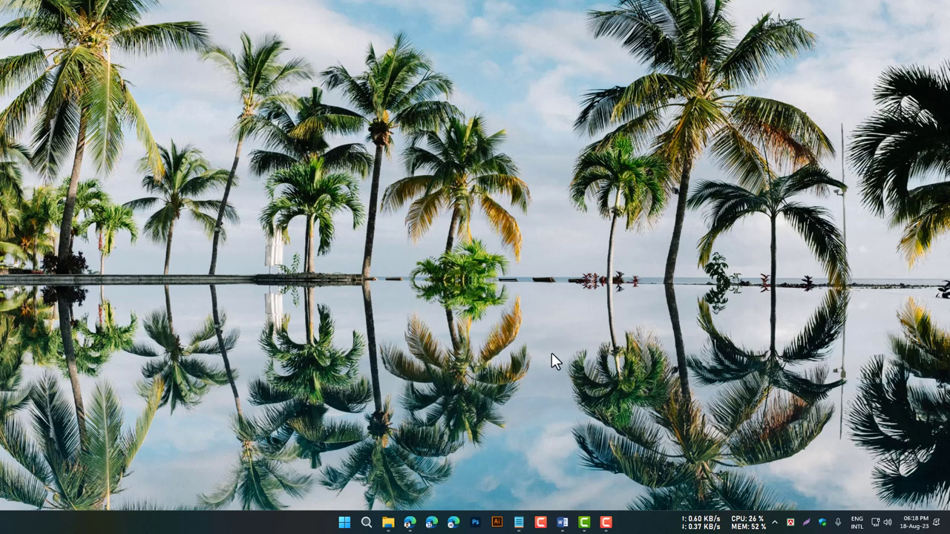
# - Launch Photoshop and open the photo of the businessman in a blue suit from the Downloads folder on Media Store (D:)
pyautogui.click(476, 522)
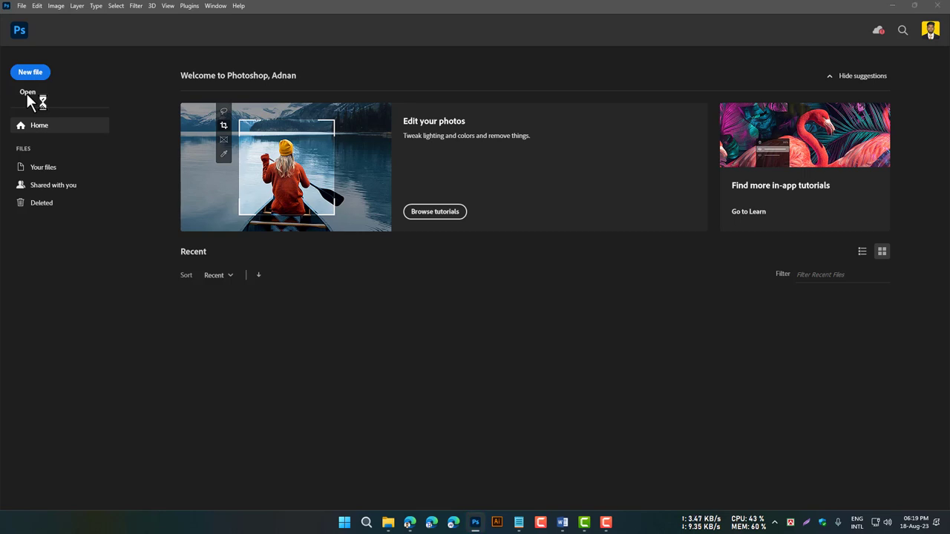
pyautogui.click(27, 93)
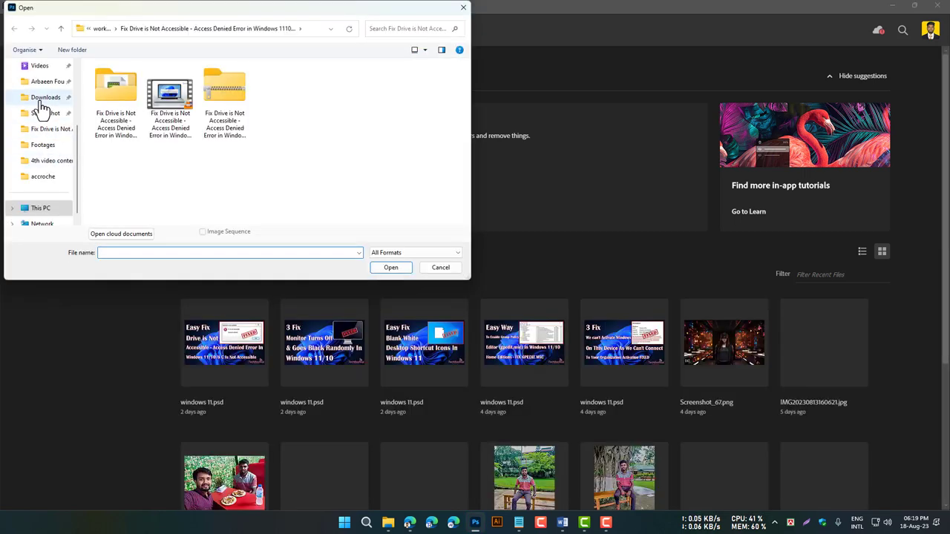
pyautogui.click(42, 104)
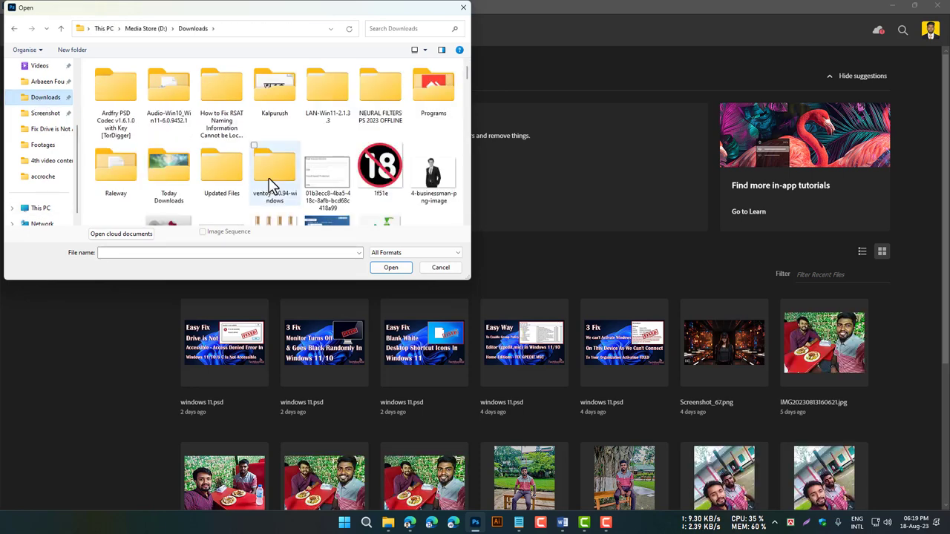
pyautogui.scroll(-3, 197, 195)
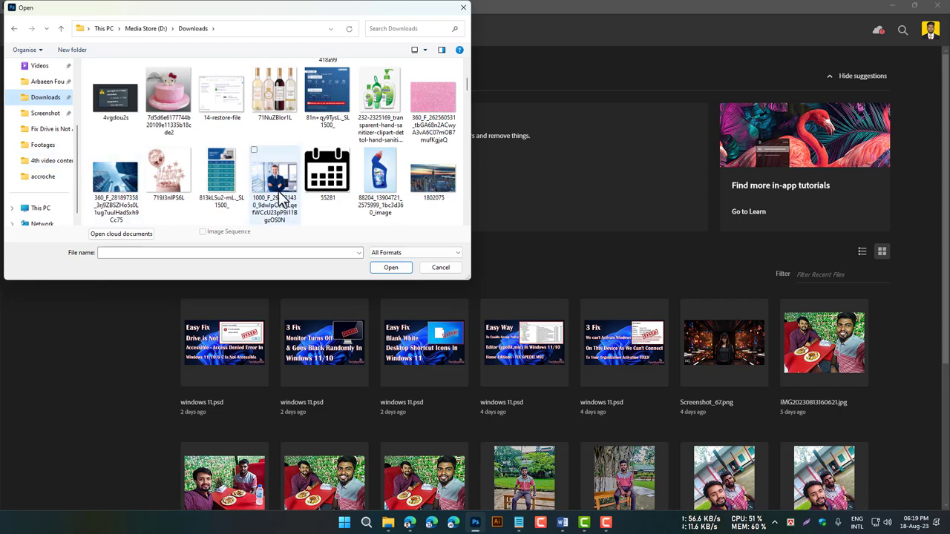
pyautogui.click(276, 195)
pyautogui.click(390, 267)
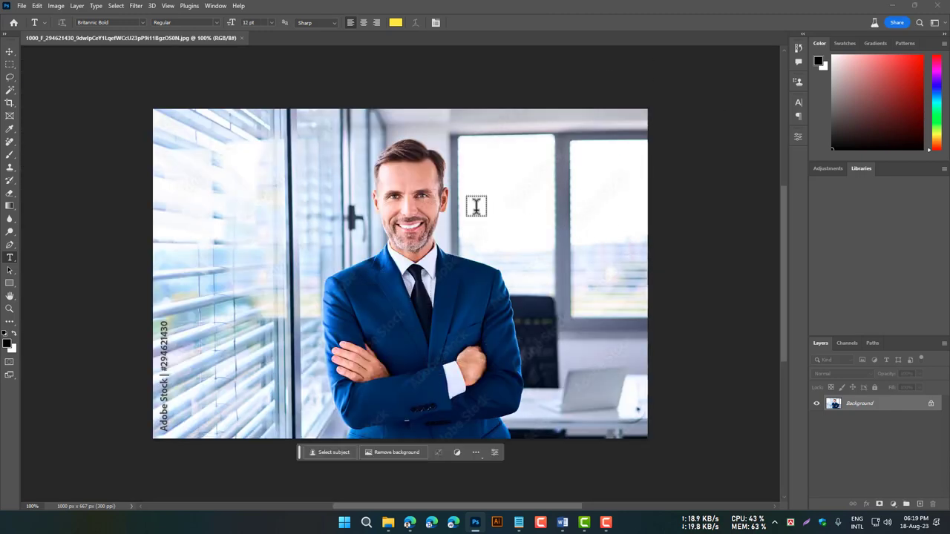
# - Remove the background from the businessman photo
pyautogui.click(394, 451)
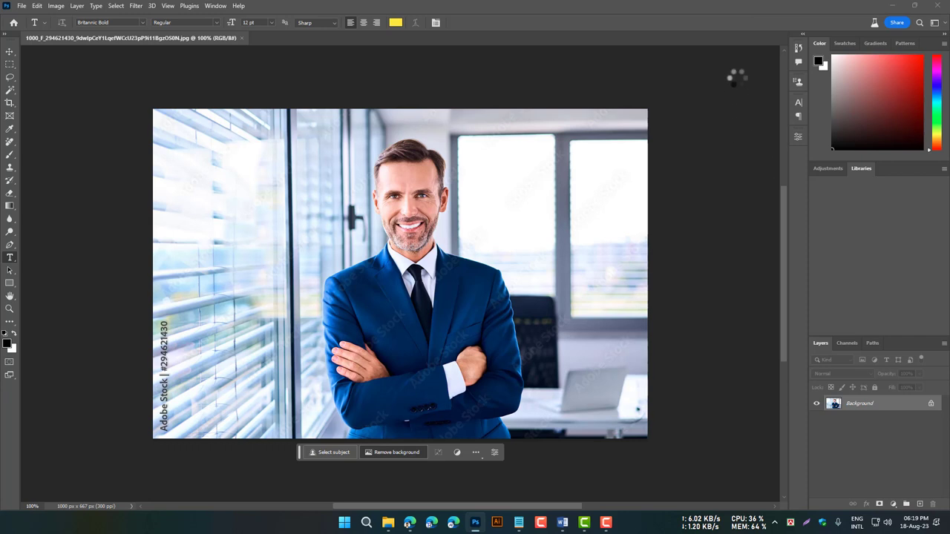